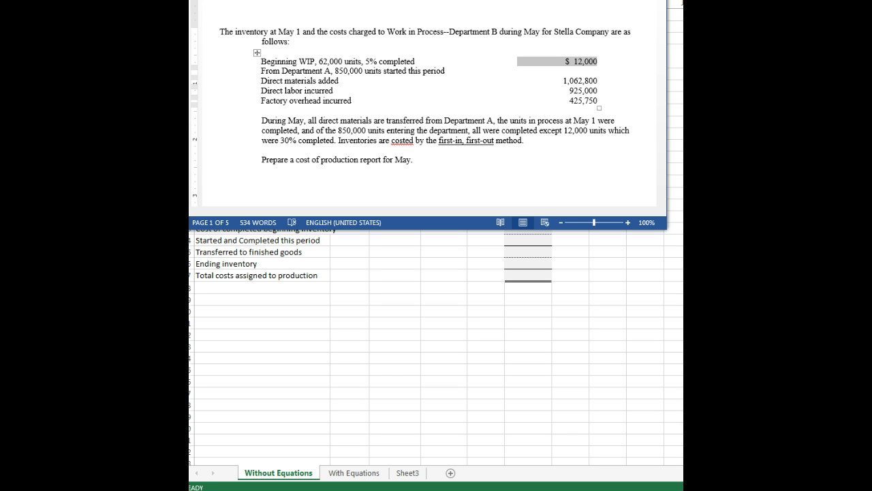
Using the problem statement in Word, enter 62000 as the beginning inventory units charged to production in the Excel worksheet.
click(432, 113)
key(alt+Tab)
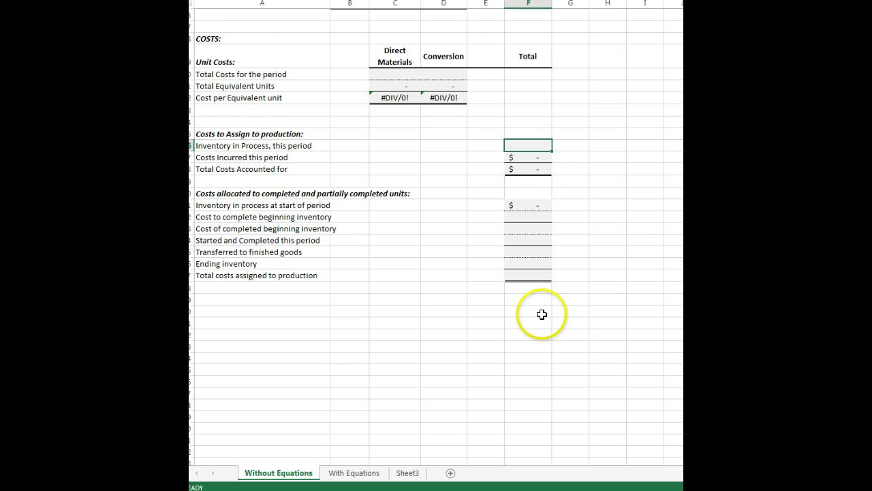
key(alt+Tab)
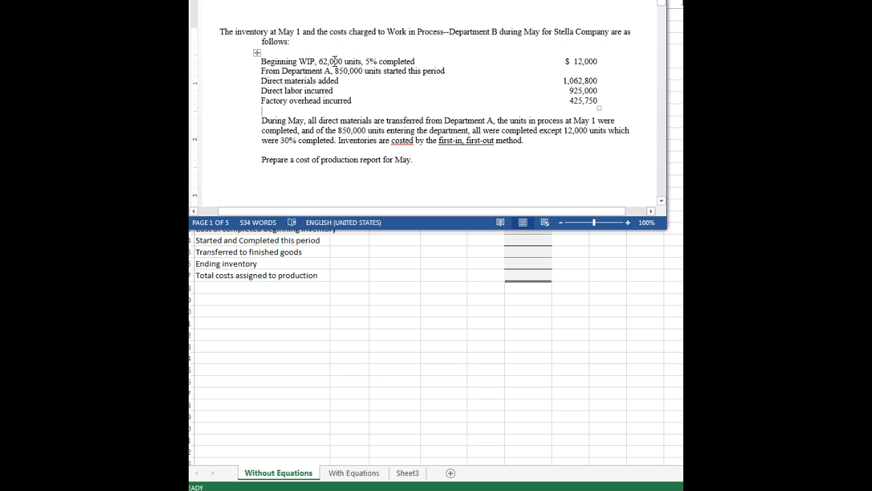
key(alt+Tab)
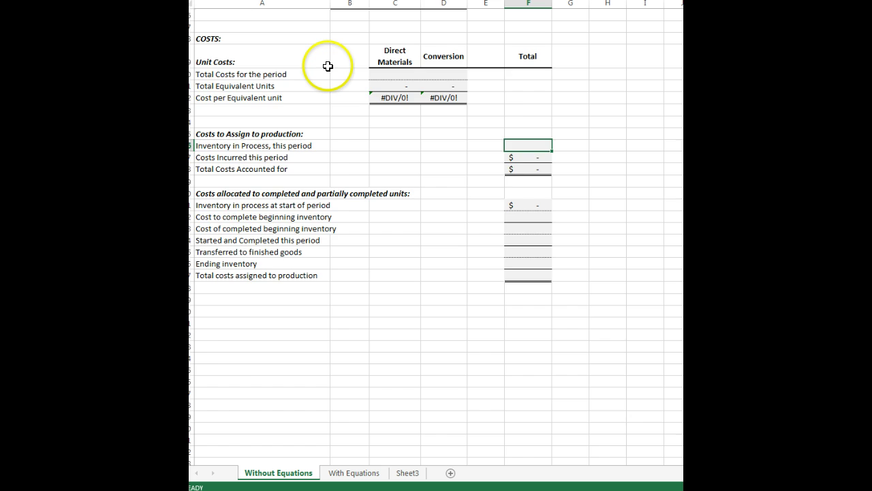
scroll(327, 67, up, 3)
scroll(327, 67, up, 2)
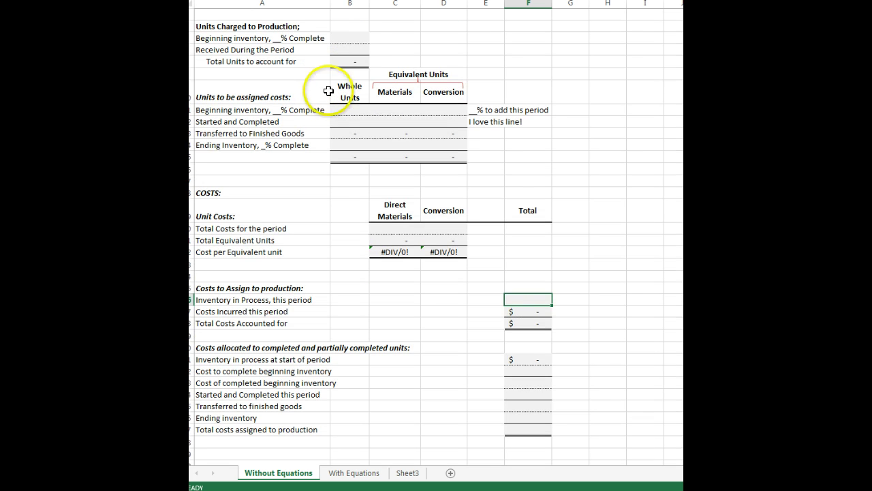
click(351, 37)
text(62000)
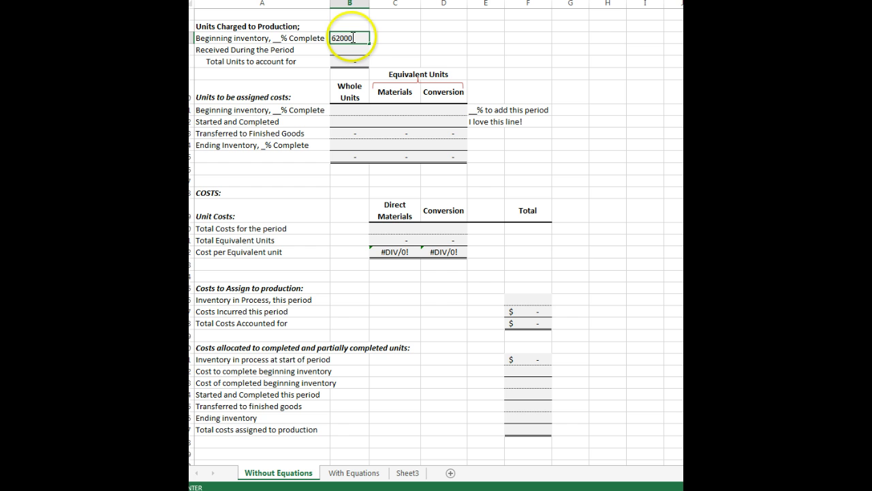
key(Return)
Fill in 5% as the completion percentage in the beginning inventory label under Units Charged to Production.
click(278, 38)
double_click(278, 38)
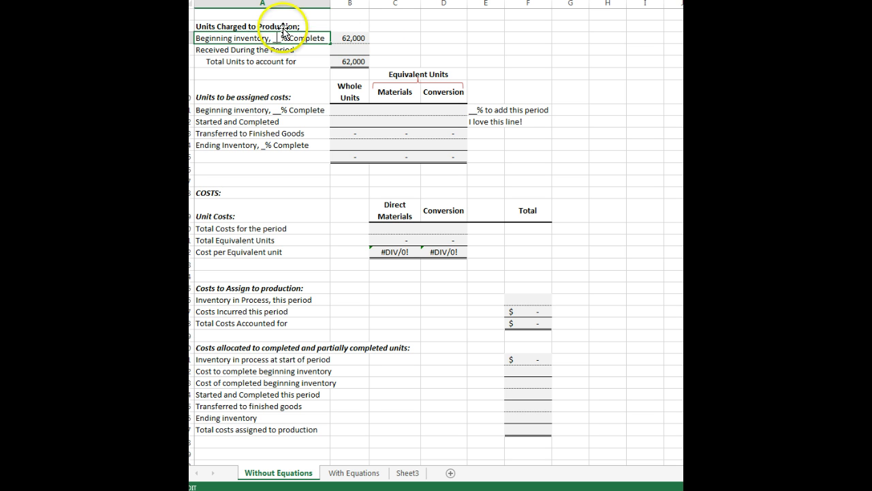
key(shift+Right)
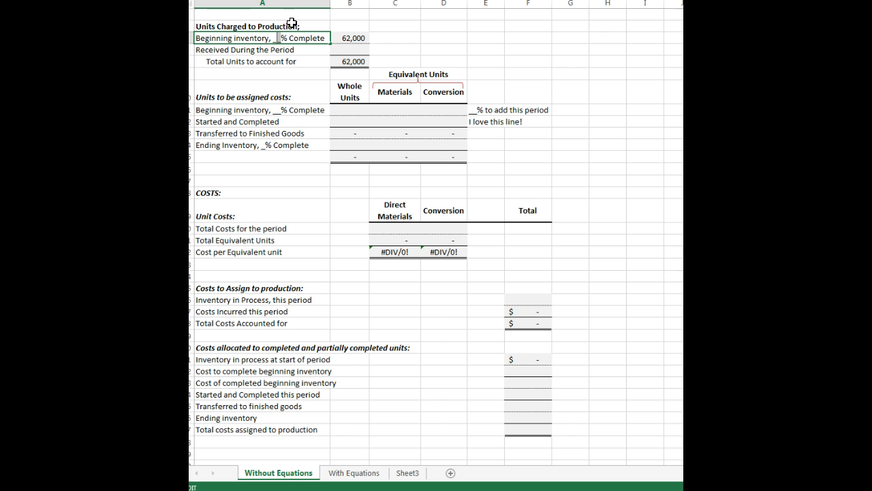
text(5)
key(Return)
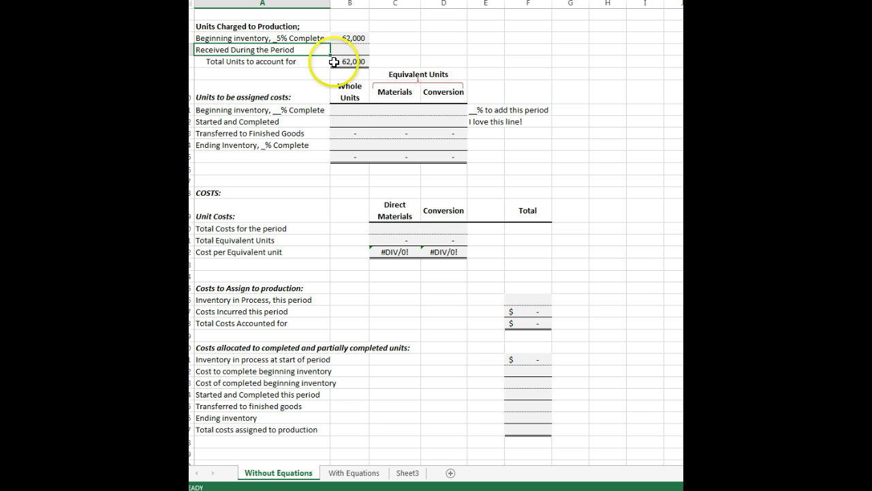
Under Units to be assigned costs, add 5 to the beginning inventory label and enter 62,000 as its whole units.
double_click(273, 110)
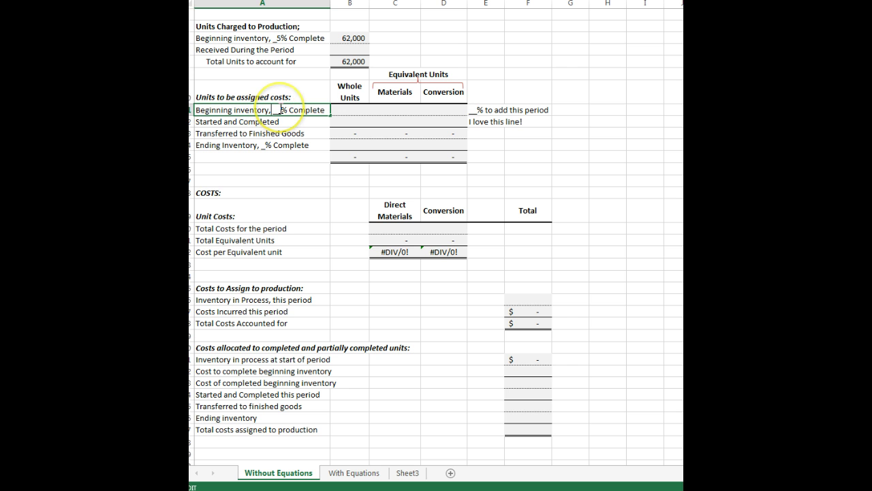
key(Return)
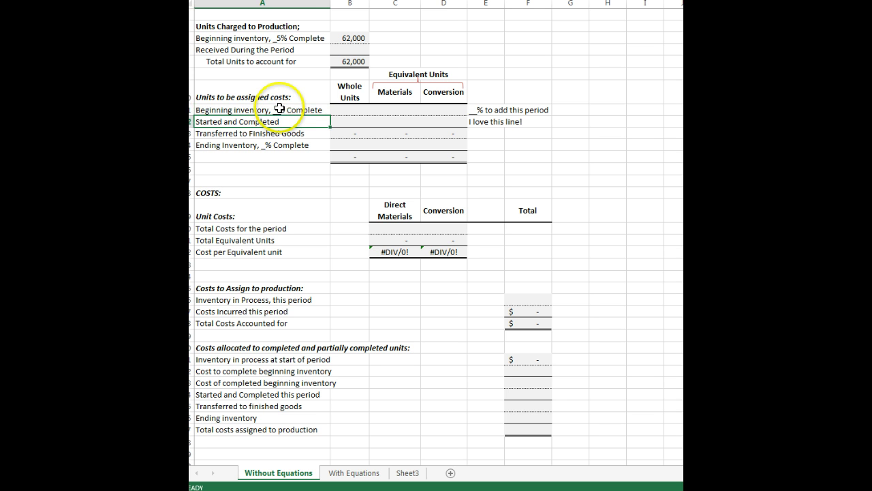
drag(286, 115, 350, 107)
click(350, 108)
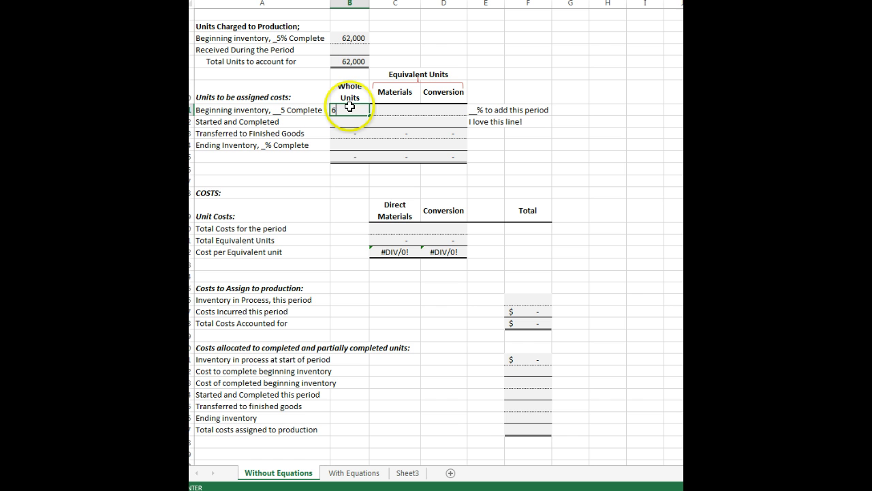
text(62,000)
key(Return)
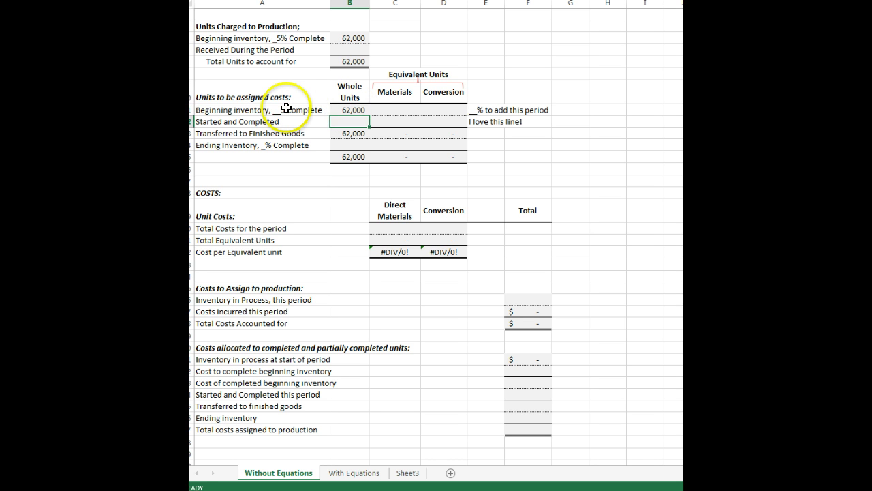
Correct the beginning inventory label under Units to be assigned costs to read "_5% Complete".
click(281, 110)
double_click(281, 109)
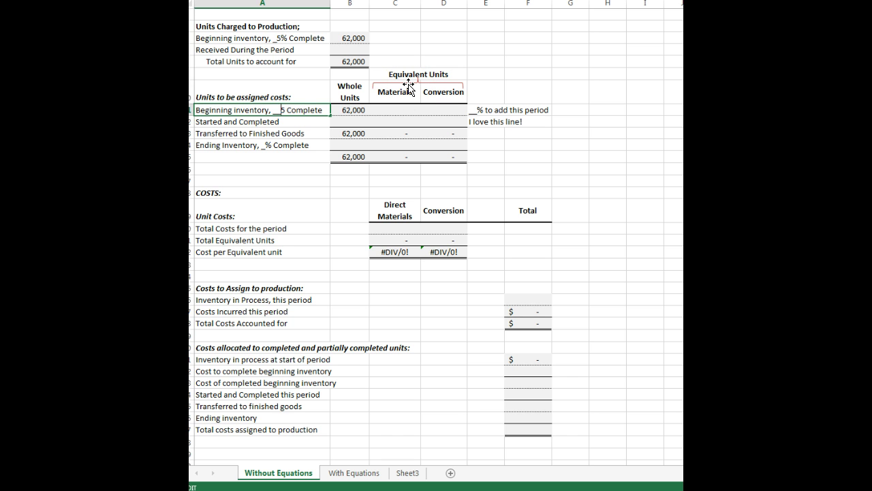
key(BackSpace)
key(BackSpace)
text(5%)
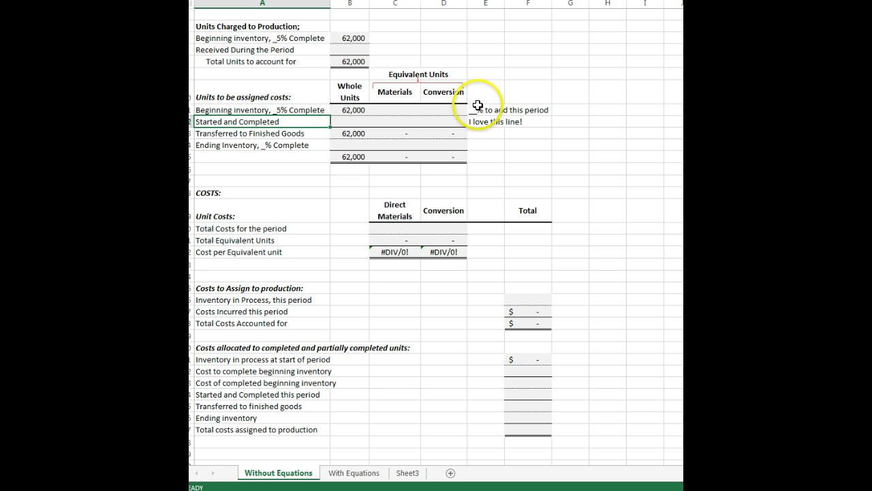
Fill in 95 as the percentage to add this period in the note beside the beginning inventory row.
click(475, 110)
double_click(475, 110)
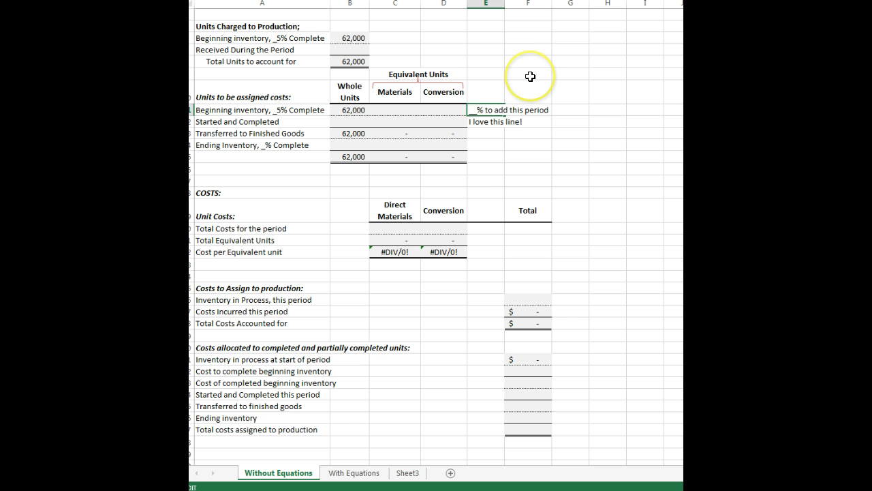
text(95)
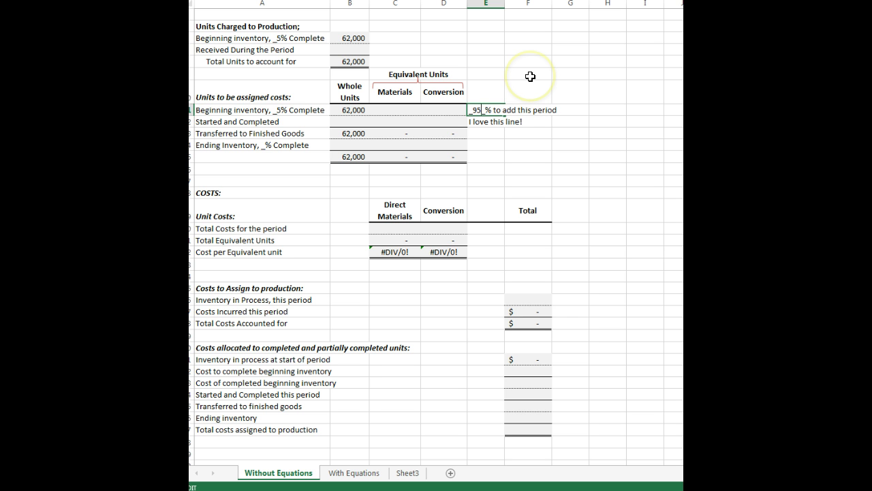
key(Return)
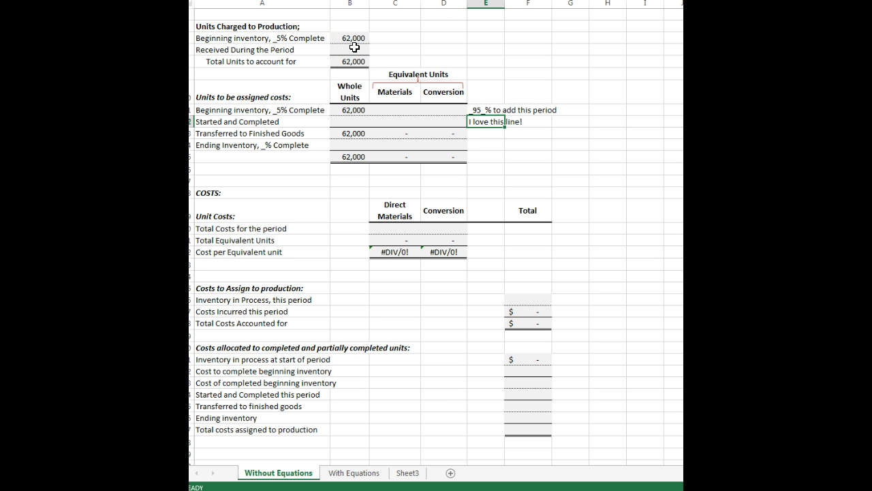
Look up the units started in the Word problem and enter 850,000 as the units received during the period.
key(alt+Tab)
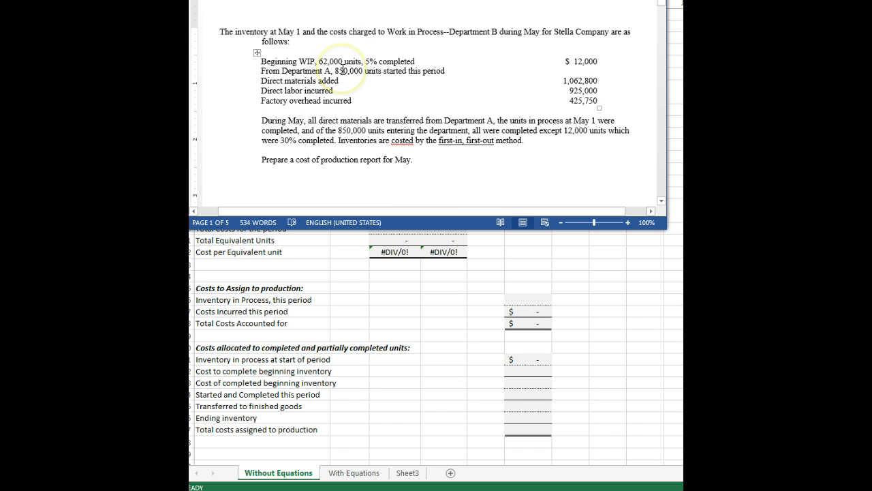
key(alt+Tab)
key(alt+Tab)
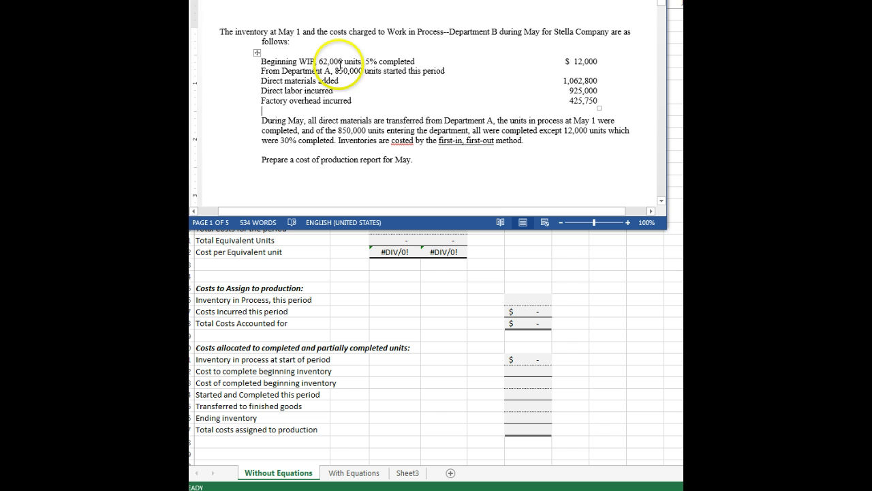
key(alt+Tab)
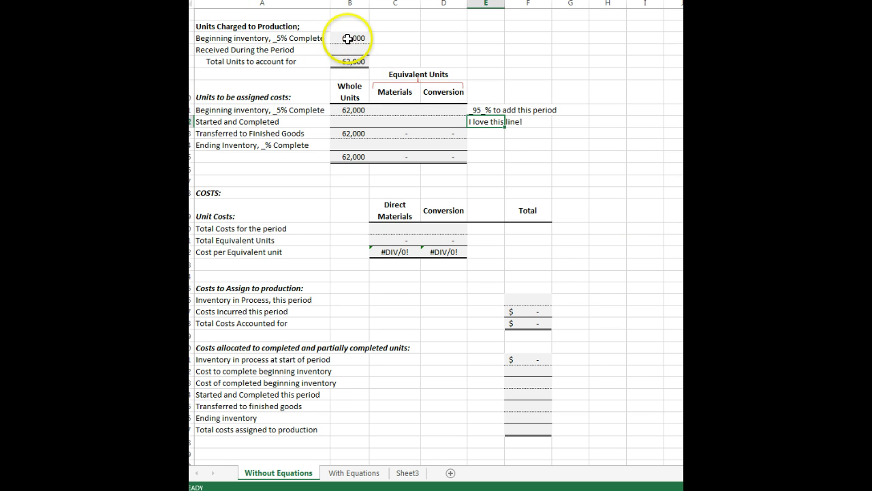
click(346, 49)
text(8)
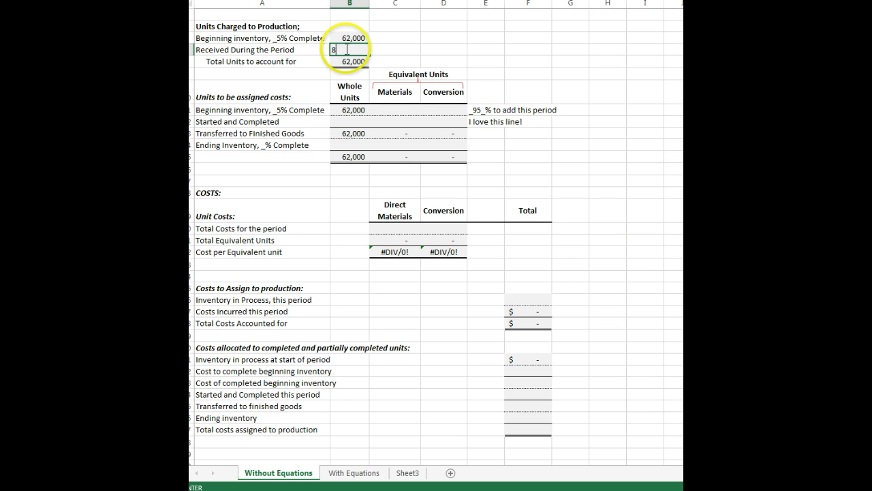
text(50,000)
key(Return)
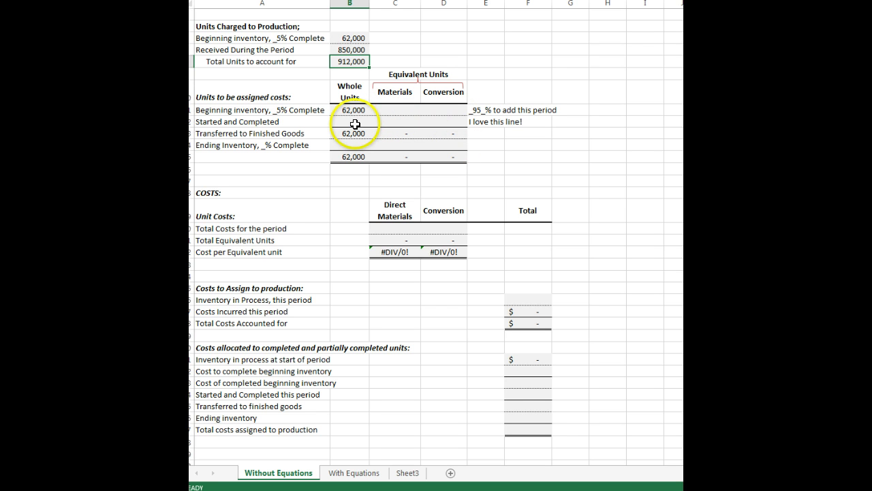
Check the problem's unfinished units and enter 838,000 started and completed whole units, calculated as 850,000 less 12,000.
click(354, 122)
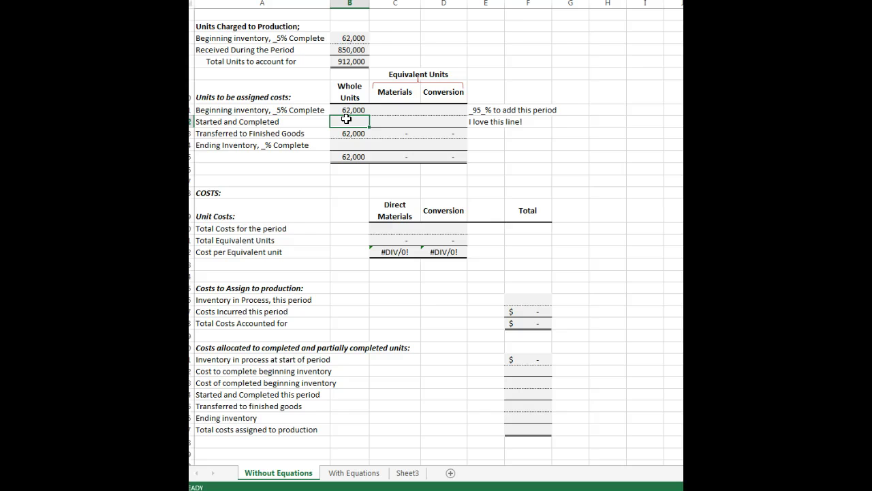
key(alt+Tab)
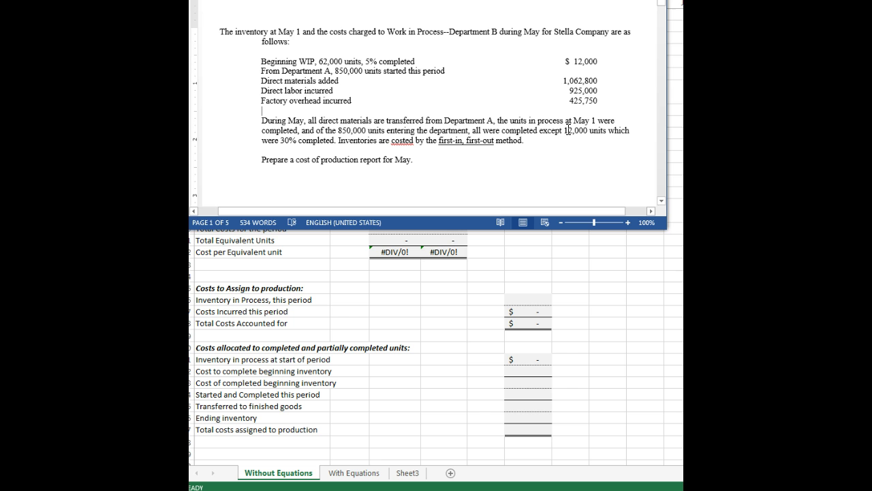
key(alt+Tab)
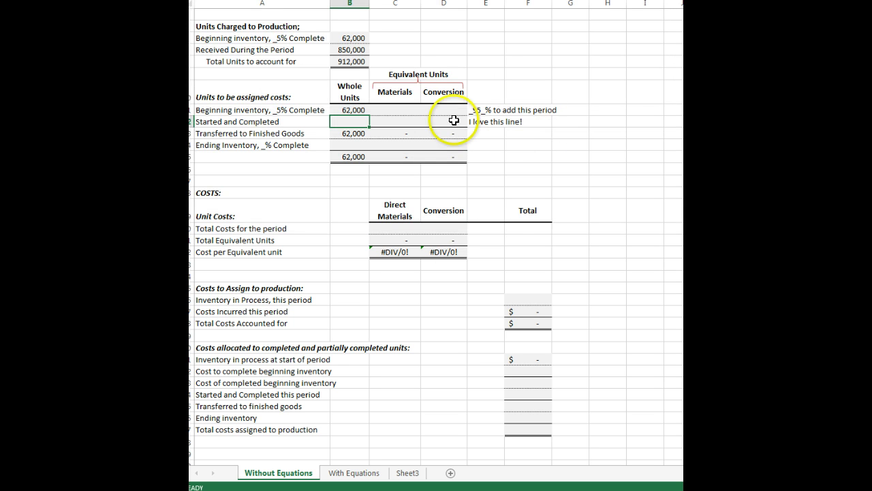
text(85000)
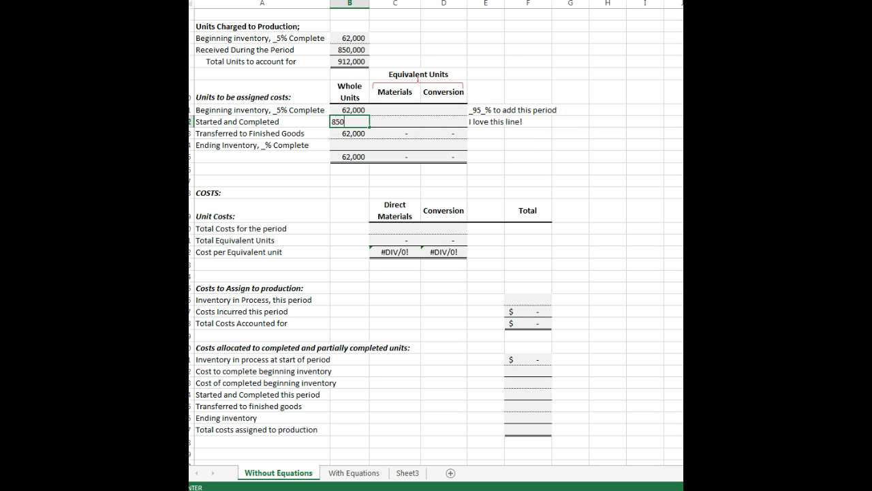
key(BackSpace)
key(BackSpace)
key(BackSpace)
text(12,000)
key(Return)
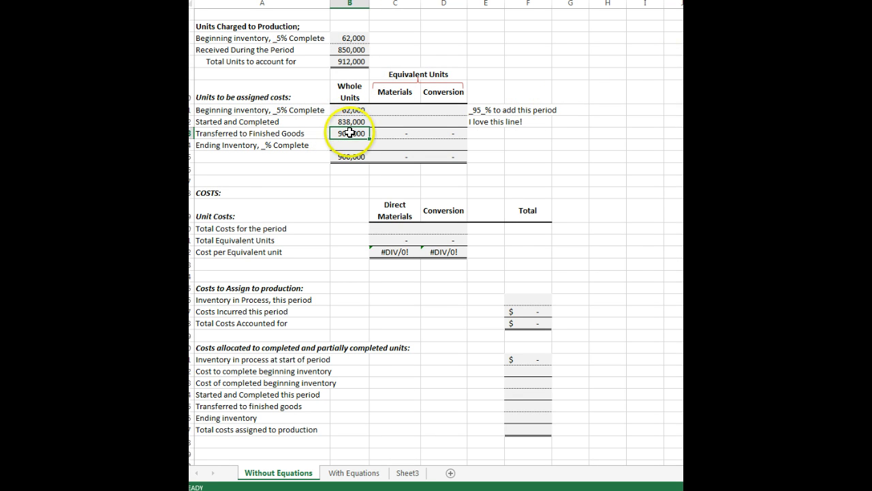
Recheck the unfinished units in the Word problem and enter 12000 as the ending inventory whole units.
key(alt+Tab)
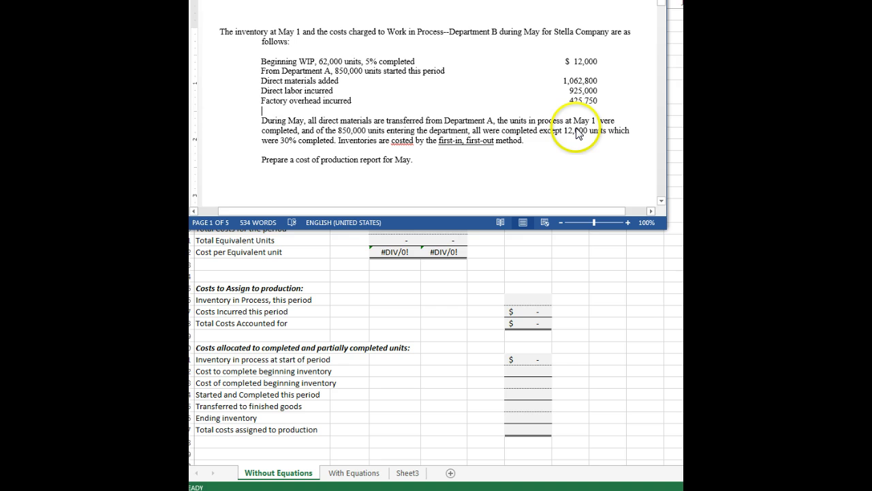
key(alt+Tab)
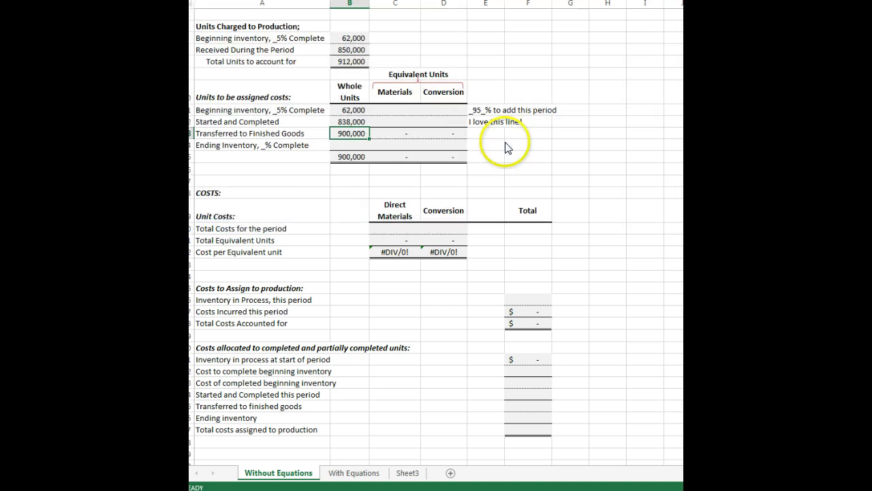
click(350, 146)
text(12000)
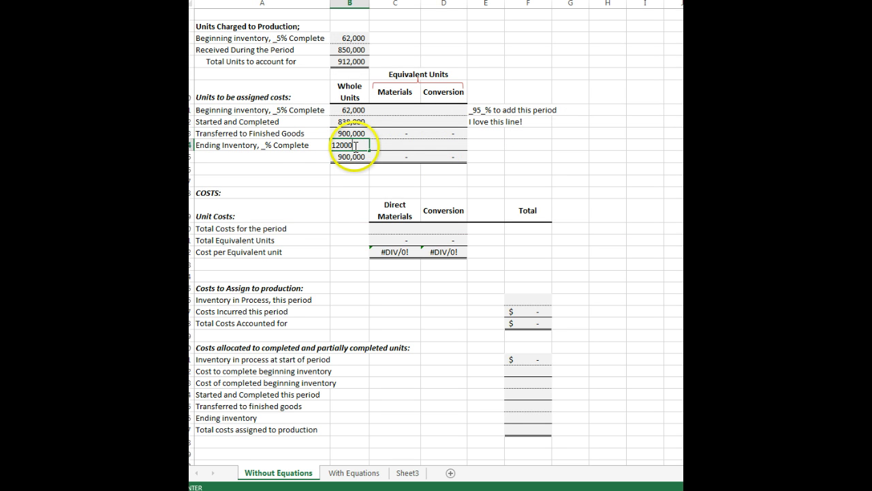
key(Return)
Fill in 30% as the completion percentage in the ending inventory label, and review the problem statement's production details in Word.
drag(266, 156, 261, 144)
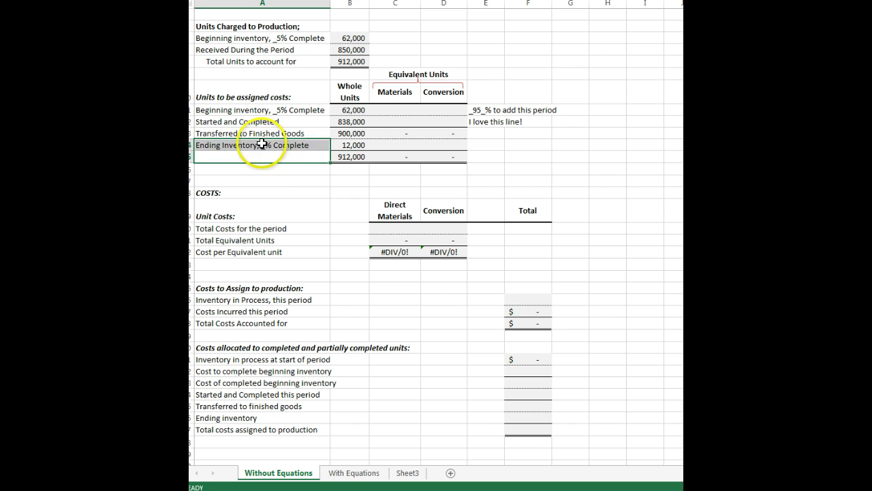
click(262, 144)
double_click(263, 144)
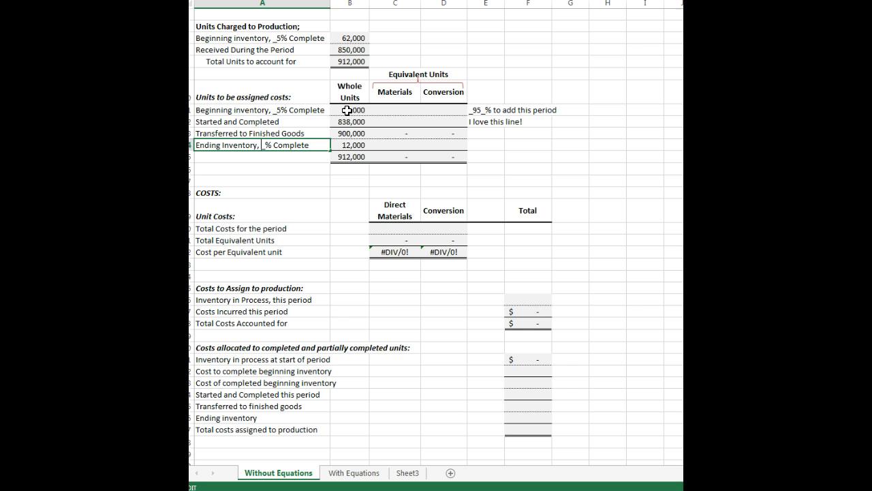
text(30)
key(Return)
key(alt+Tab)
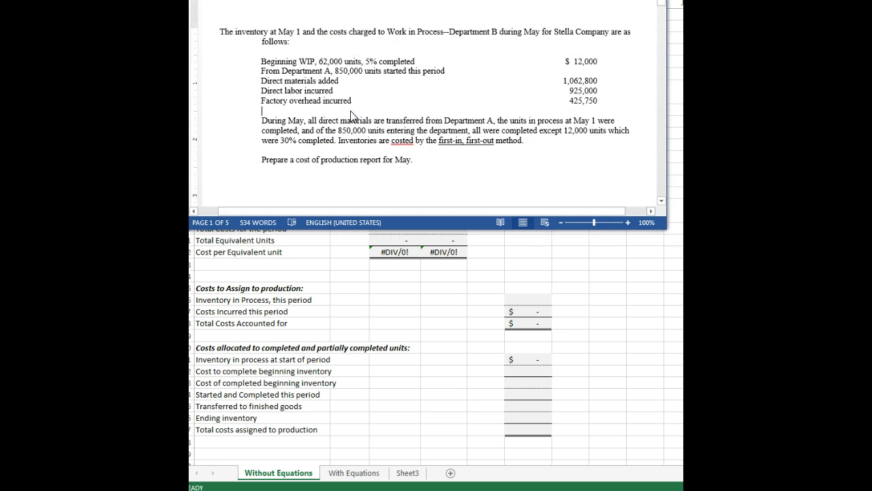
click(418, 140)
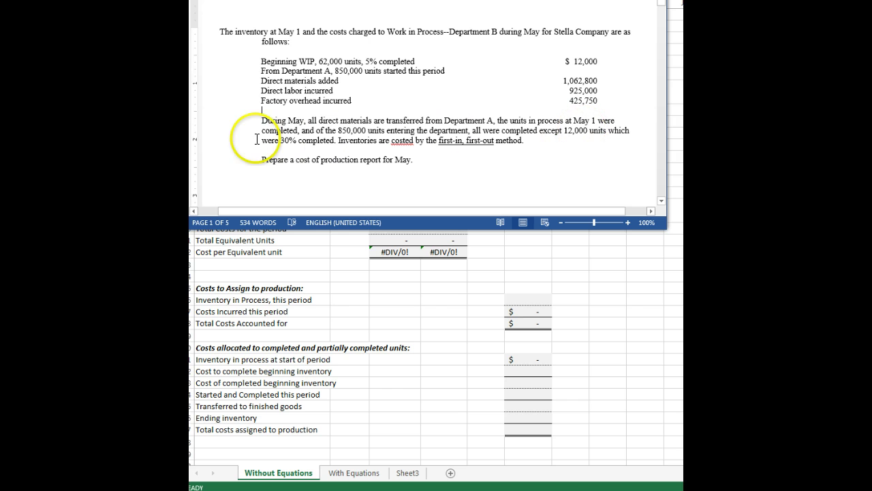
key(alt+Tab)
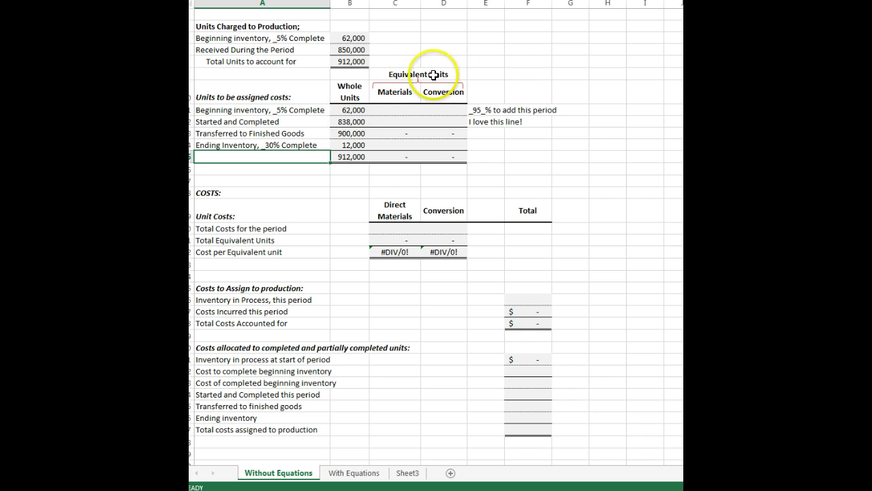
Calculate the beginning inventory's materials equivalent units as 0 times its whole units with =0*B11.
click(397, 109)
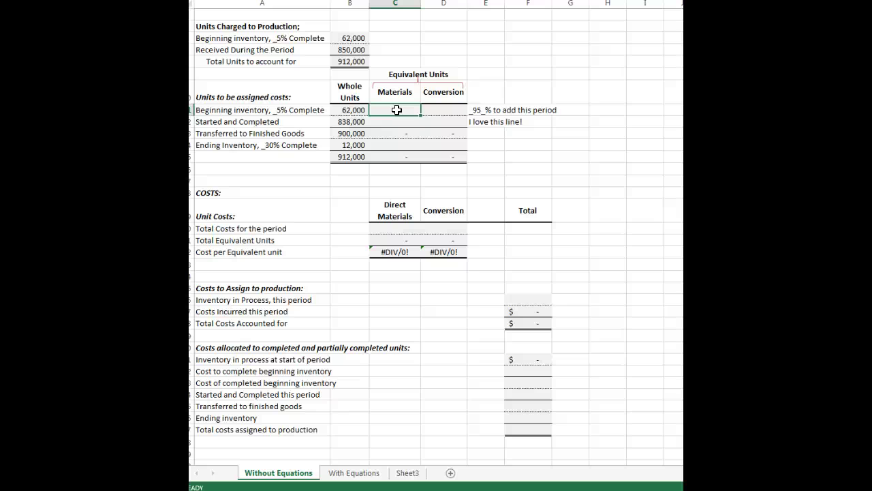
text(=)
text(0*)
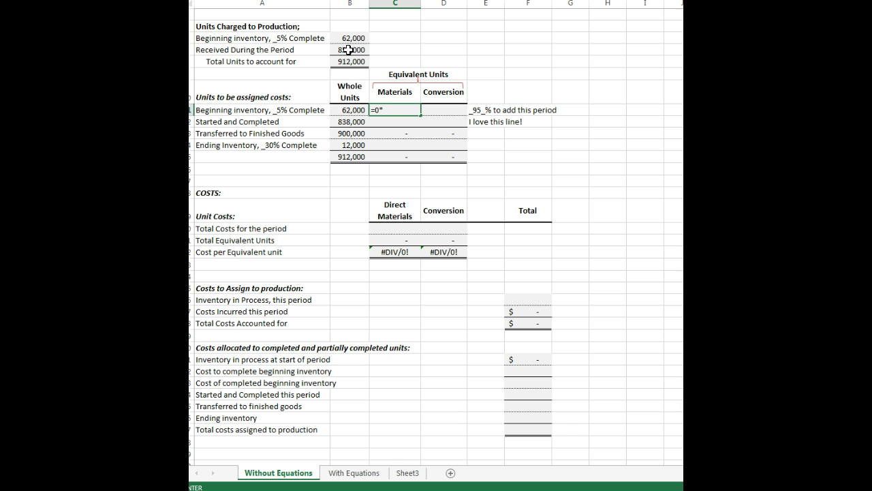
click(353, 109)
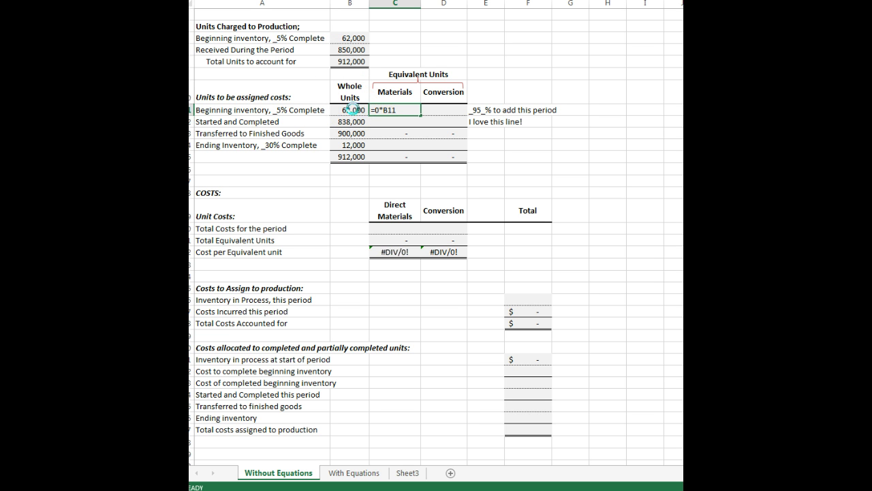
key(Return)
Calculate the beginning inventory's conversion equivalent units as its whole units times 95% with =B11*.95.
click(441, 110)
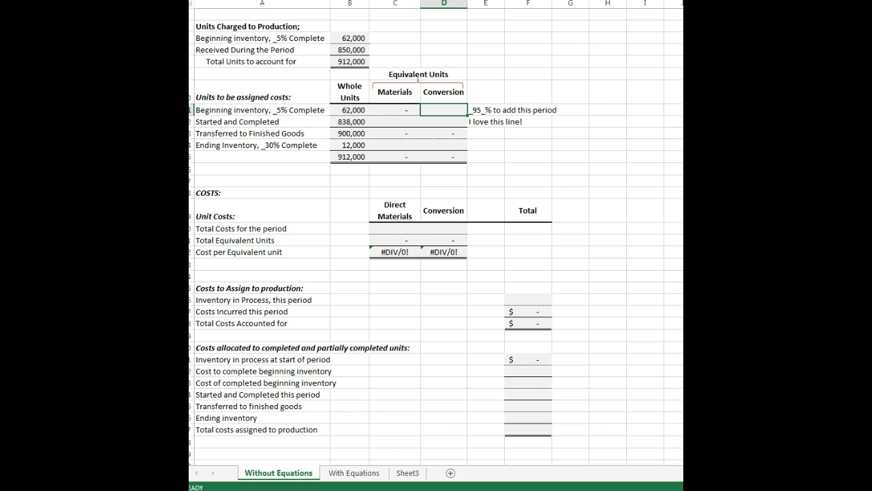
text(=)
key(Left)
key(Left)
key(Left)
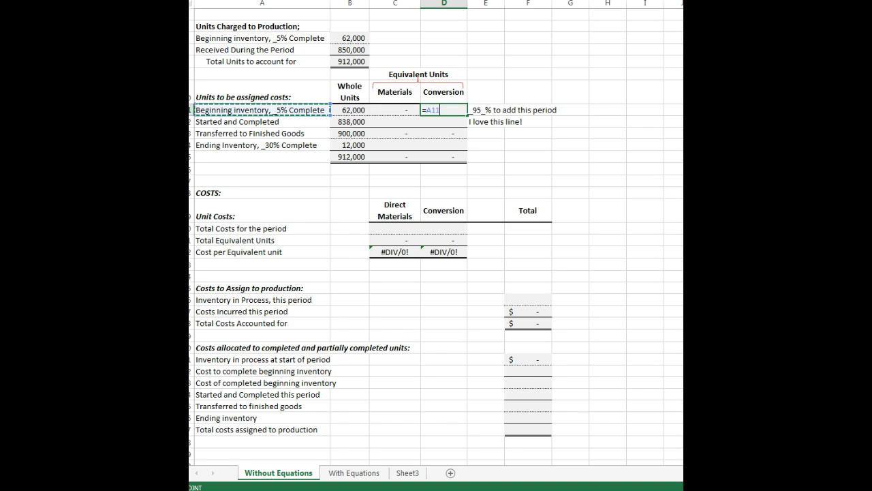
key(Right)
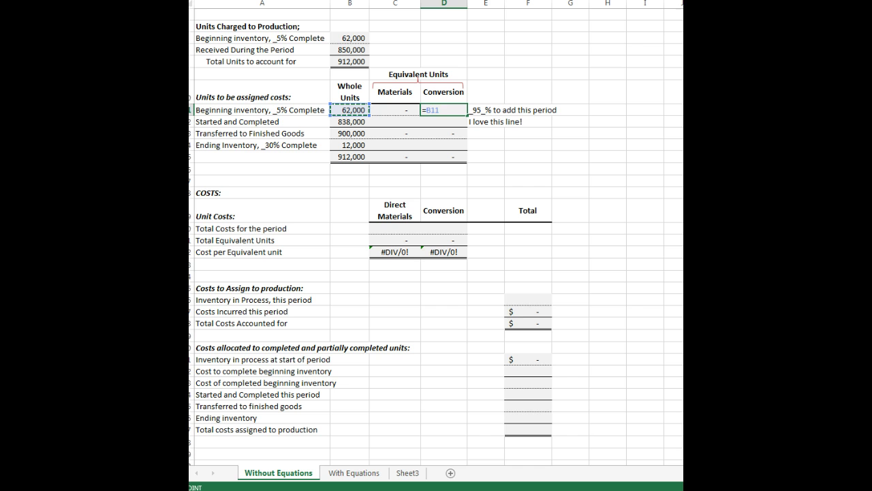
text(*.95)
key(Return)
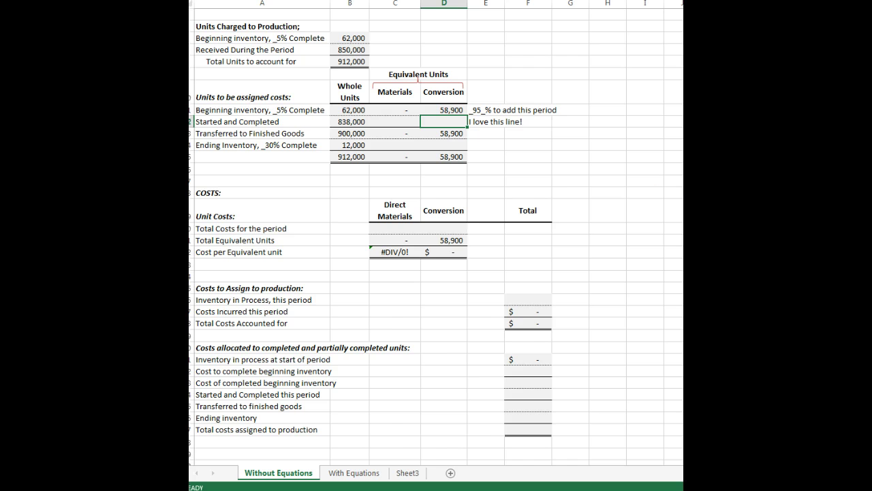
Fill the 838,000 started and completed whole units across to the materials and conversion equivalent units.
click(350, 121)
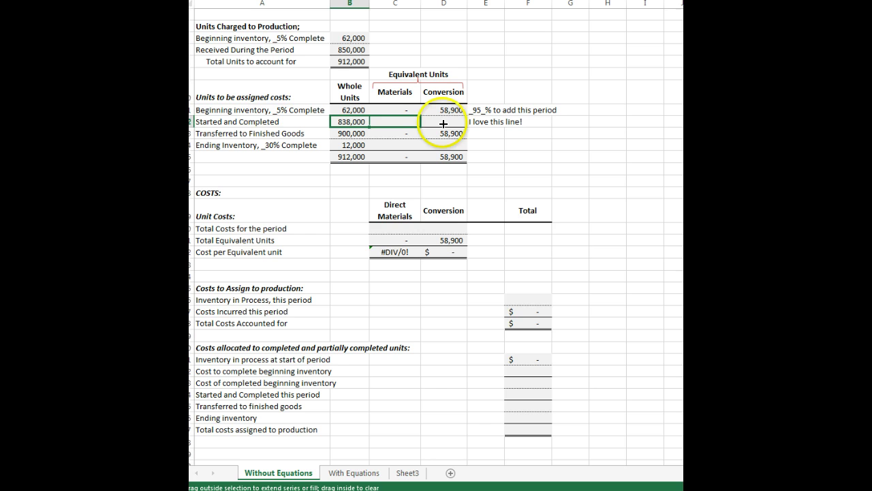
drag(443, 124, 444, 123)
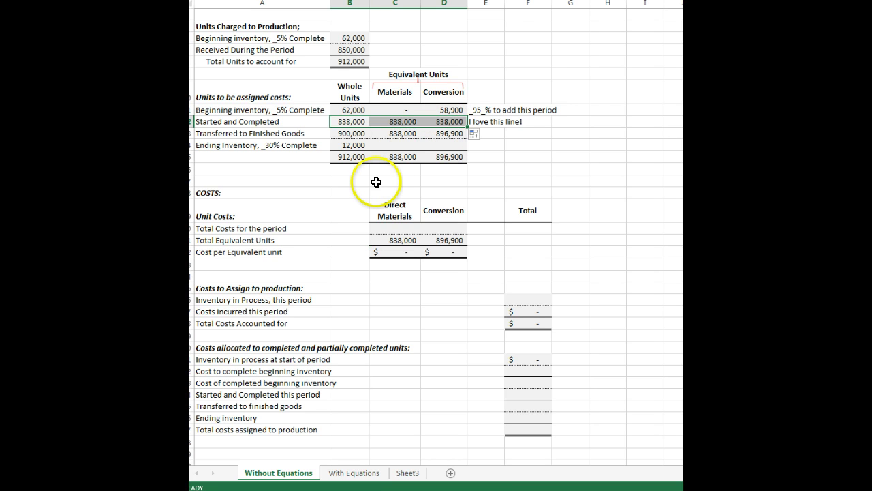
click(395, 121)
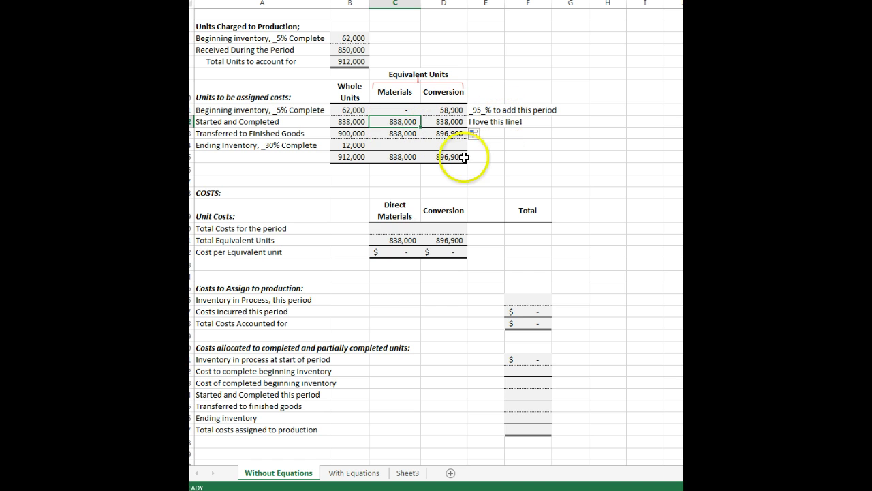
Check the Transferred to Finished Goods formulas for whole units and materials, =B11+B12 and =C11+C12.
click(345, 133)
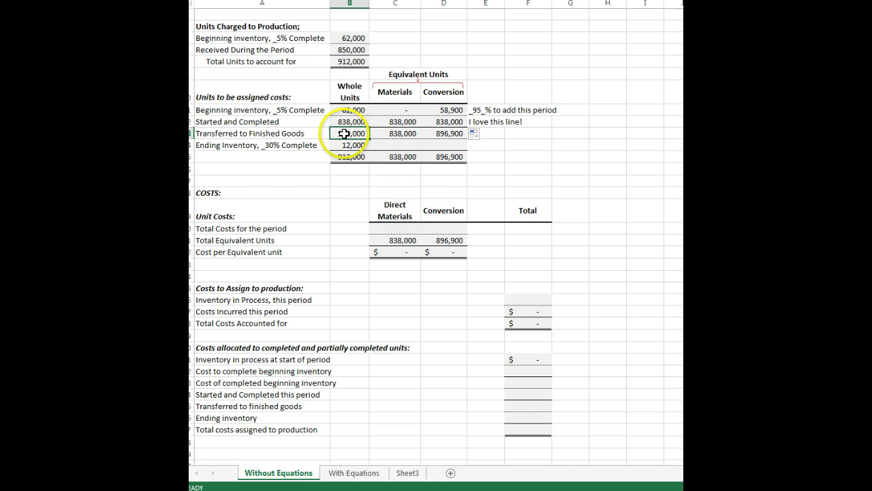
text(=)
click(351, 110)
text(+)
click(355, 124)
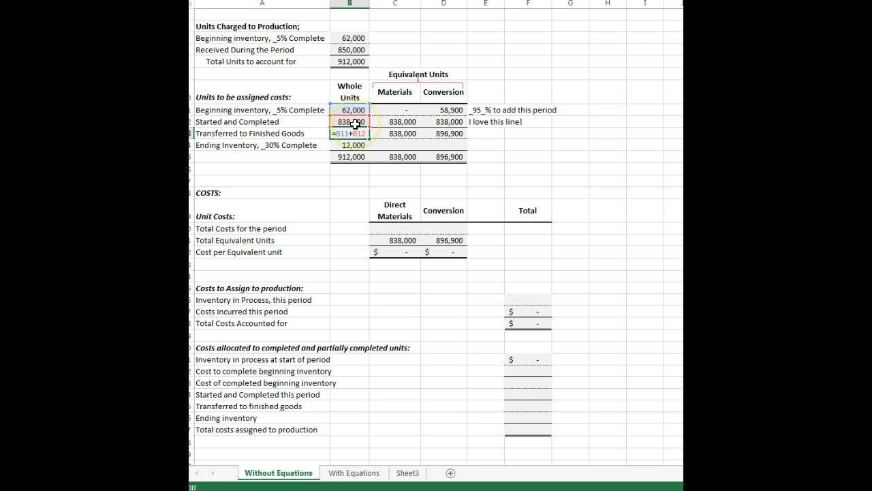
key(Return)
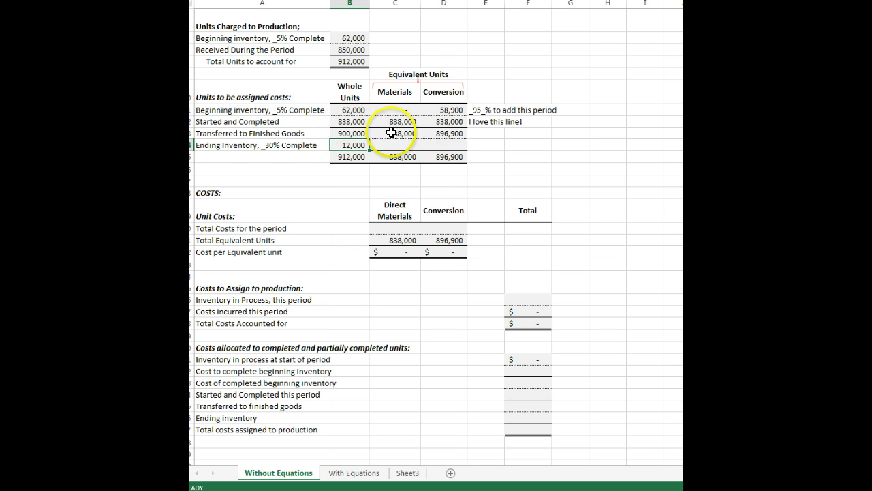
click(391, 132)
text(=C11+C12)
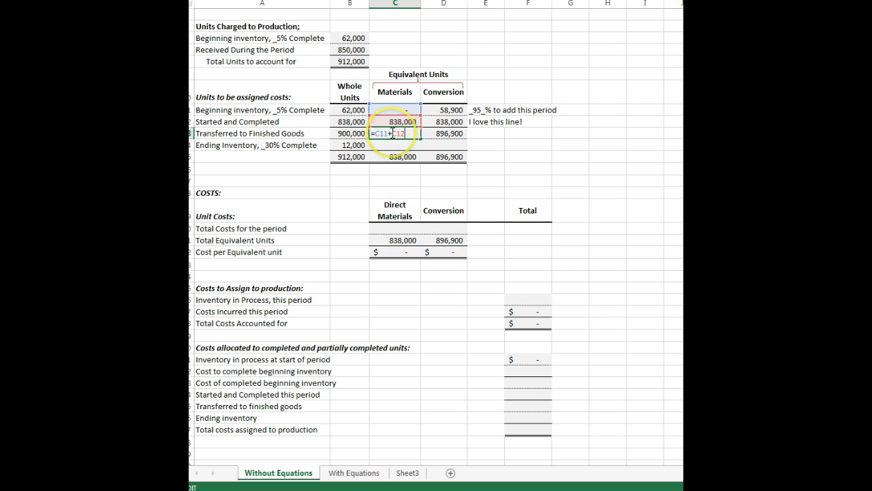
key(Return)
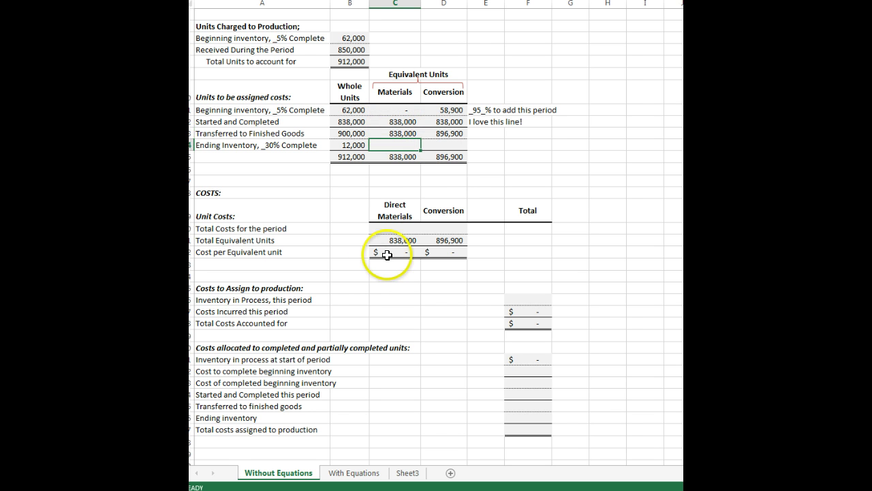
Set the ending inventory's materials equivalent units equal to its 12,000 whole units with a cell reference.
click(356, 143)
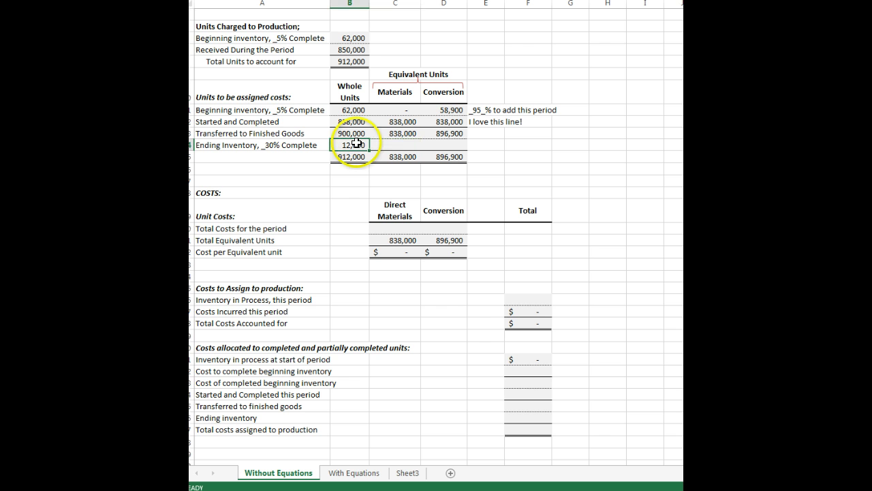
click(403, 145)
click(402, 146)
text(=)
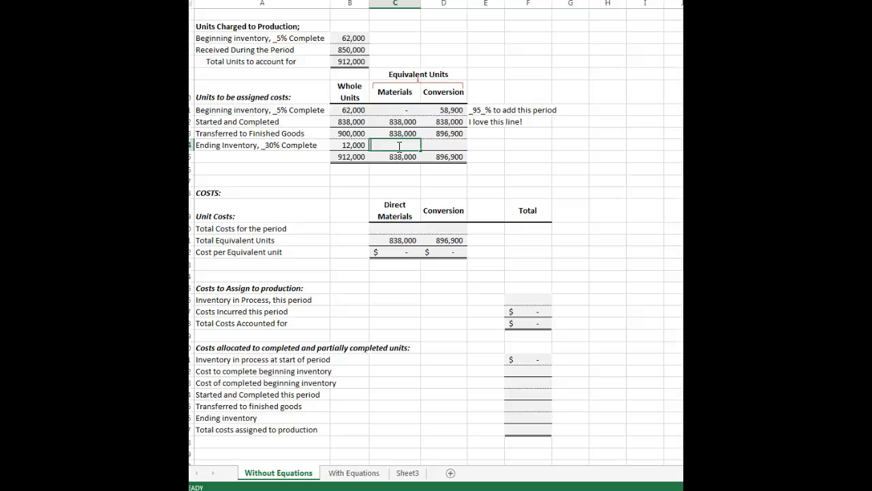
key(Left)
key(Return)
Calculate the ending inventory's conversion equivalent units as its whole units times .3, and review the equivalent unit totals.
click(399, 146)
key(Right)
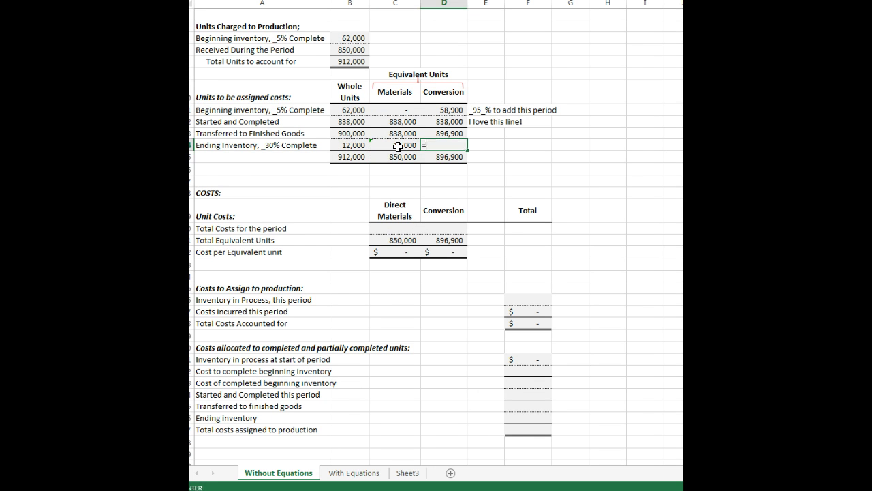
text(=)
key(Left)
key(Left)
text(*.3)
key(Return)
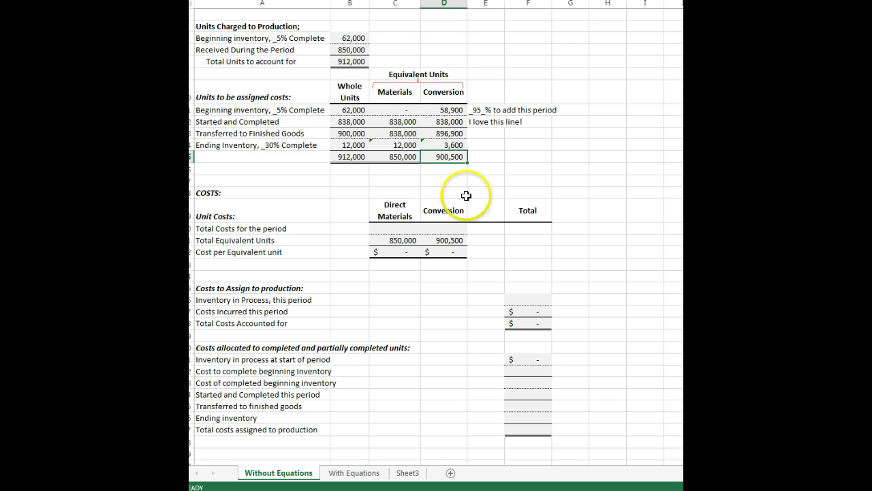
drag(396, 156, 424, 157)
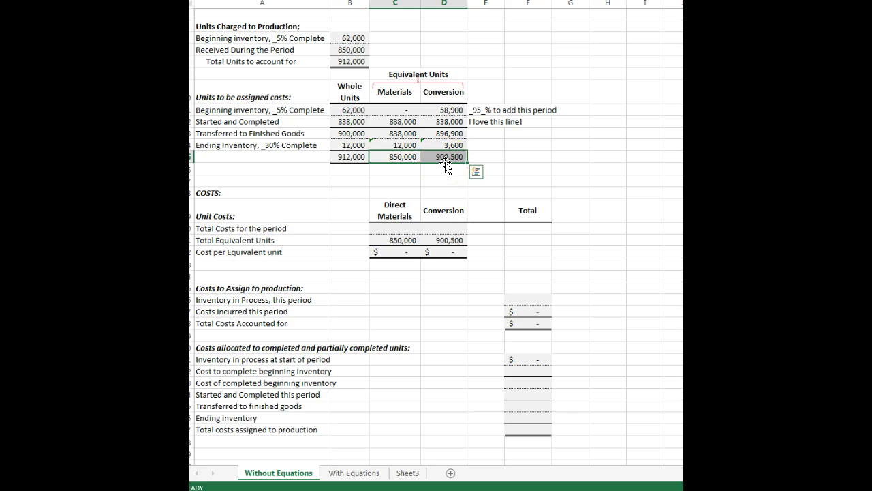
Copy the direct materials added, 1,062,800, from the Word problem into the direct materials total costs for the period.
click(391, 231)
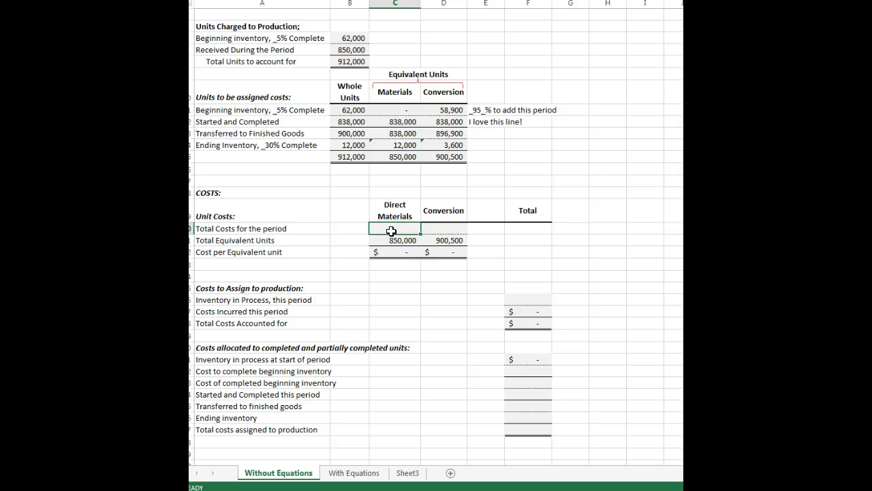
key(alt+Tab)
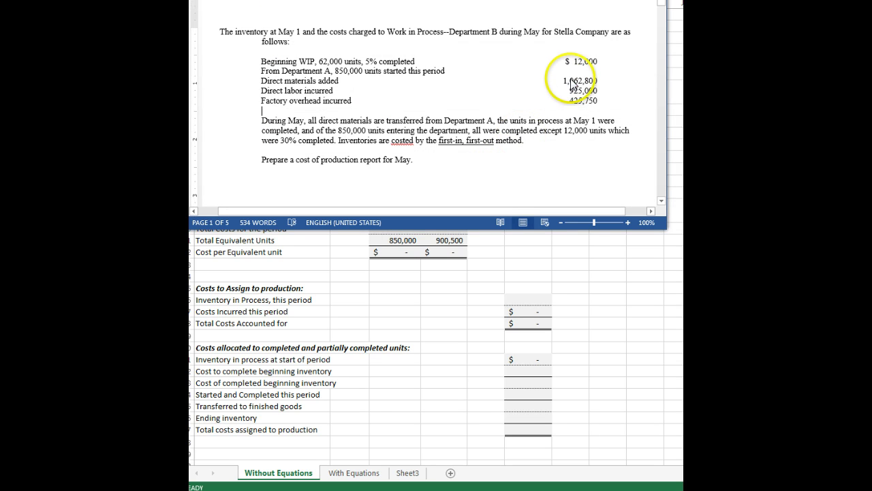
drag(564, 81, 593, 81)
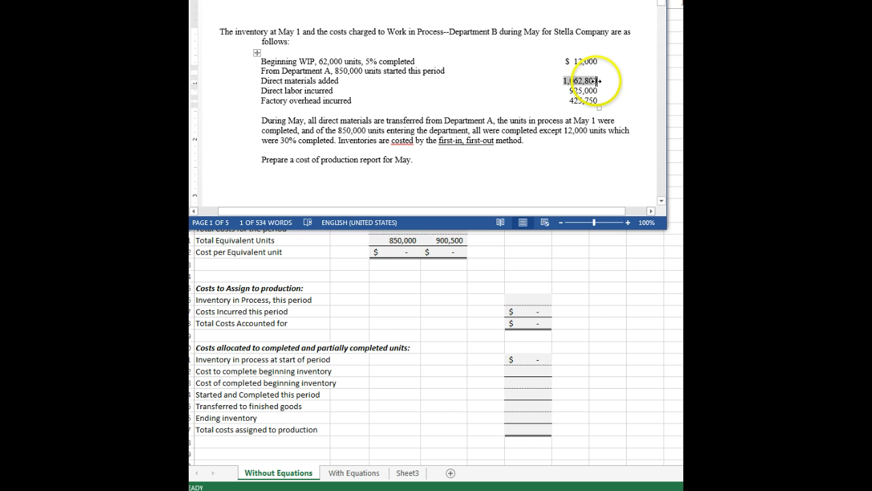
key(alt+Tab)
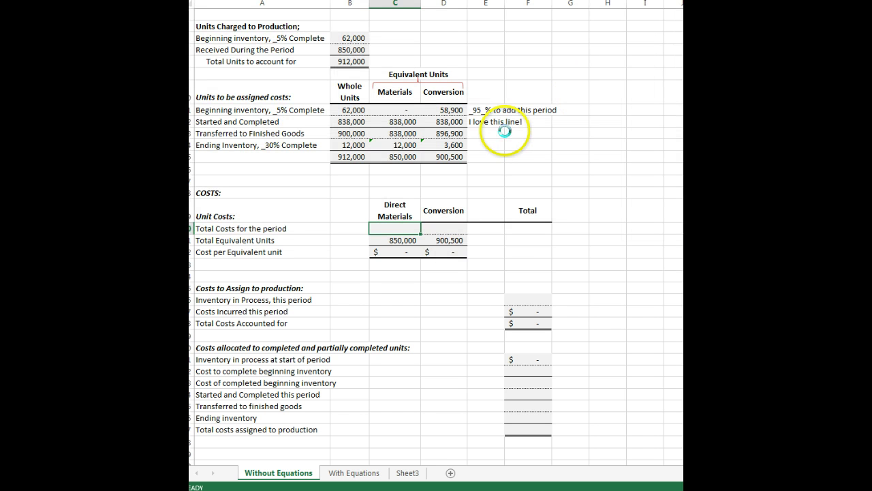
key(ctrl+v)
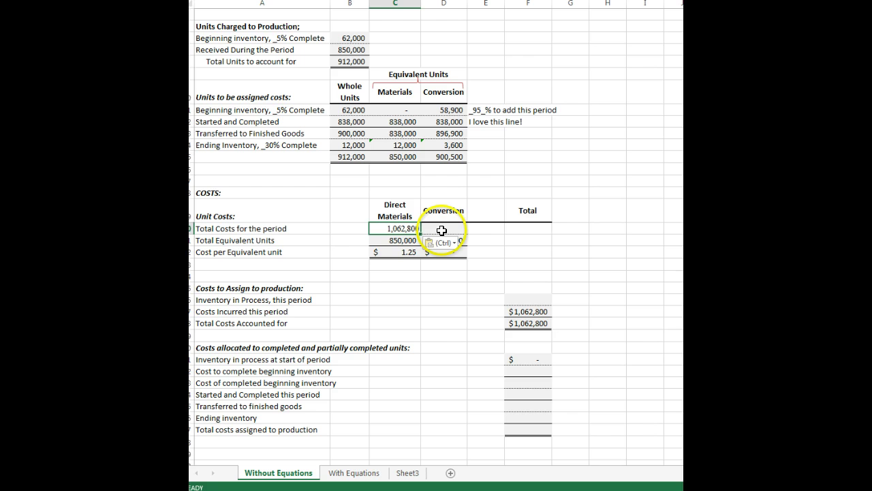
Look up direct labor and factory overhead in Word and enter =925000+425750 as the conversion total costs for the period.
click(442, 230)
key(alt+Tab)
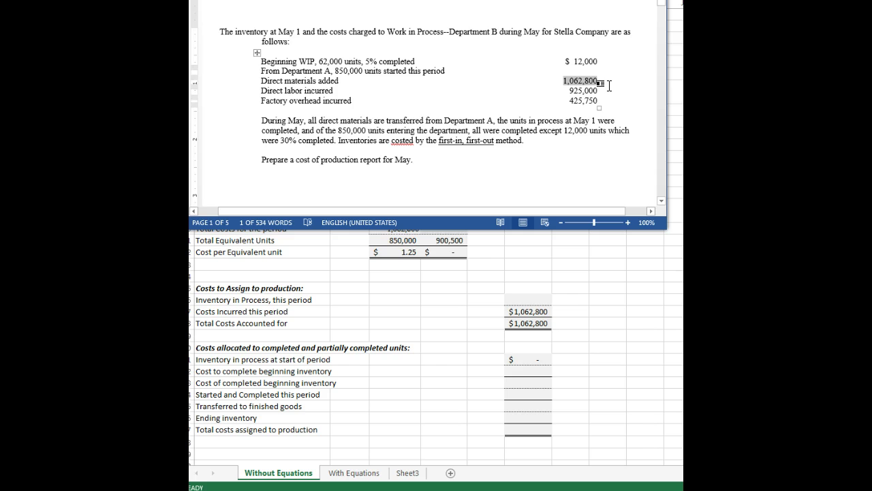
key(alt+Tab)
key(ctrl+v)
key(Tab)
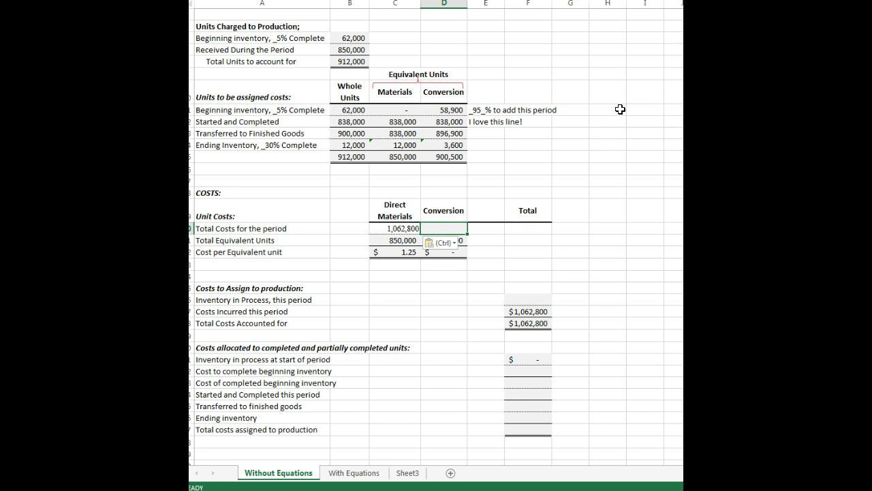
text(=9)
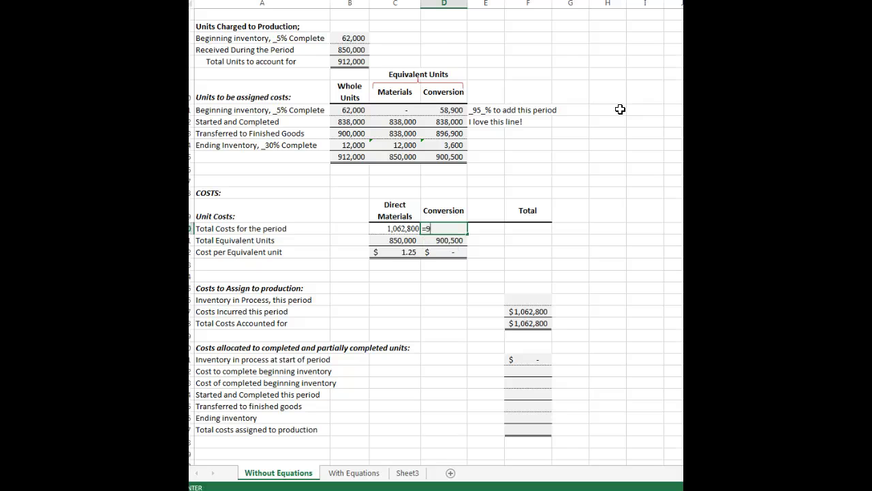
text(25000+425750)
key(Return)
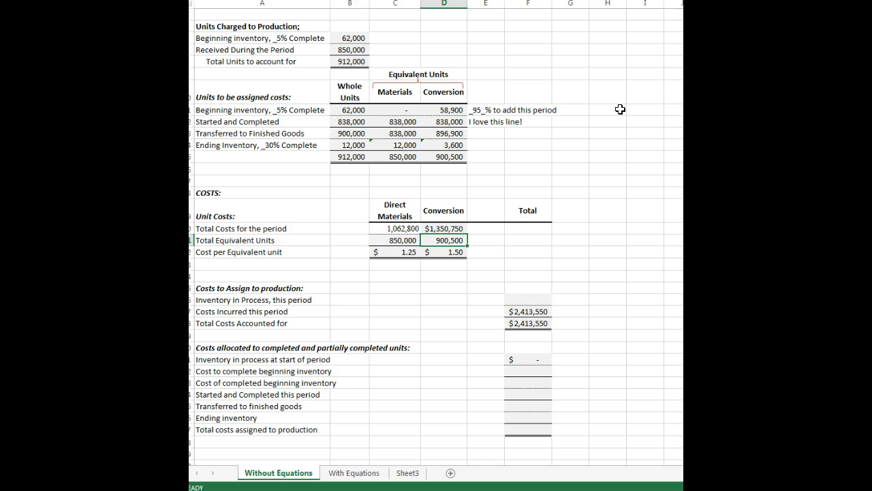
Try to copy the conversion total cost's currency format onto the direct materials total cost, and undo the formatting.
click(404, 228)
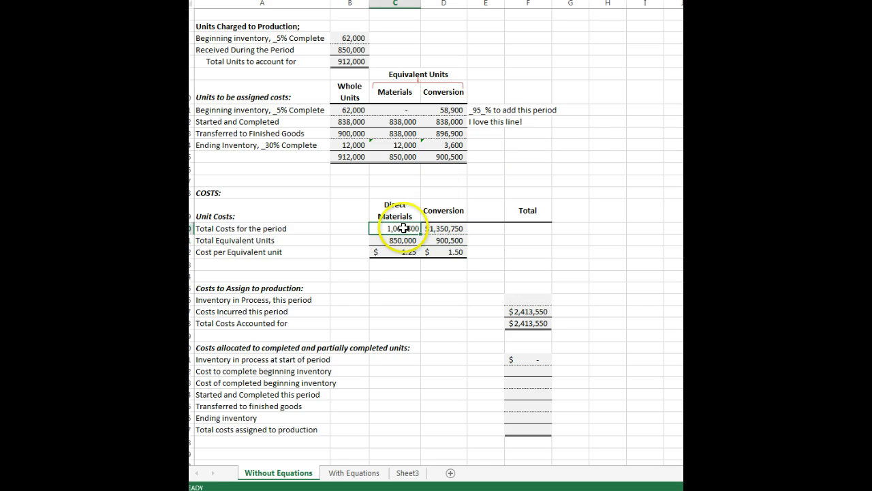
click(442, 228)
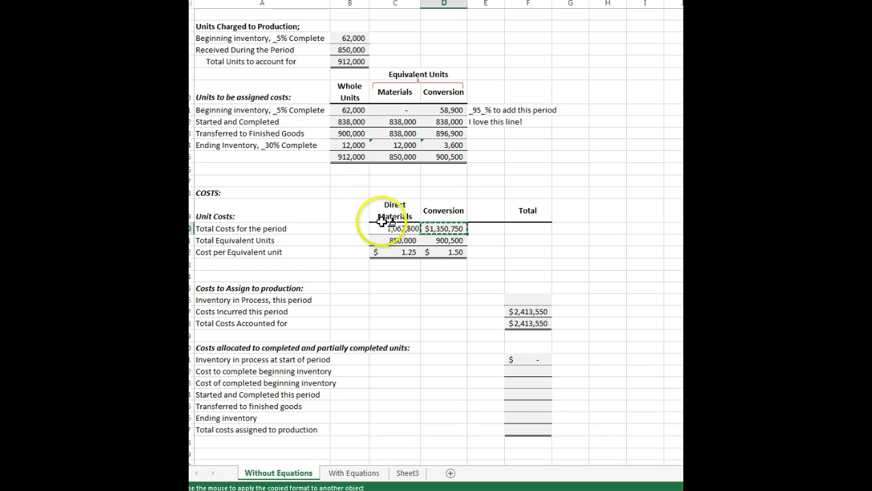
drag(379, 217, 383, 226)
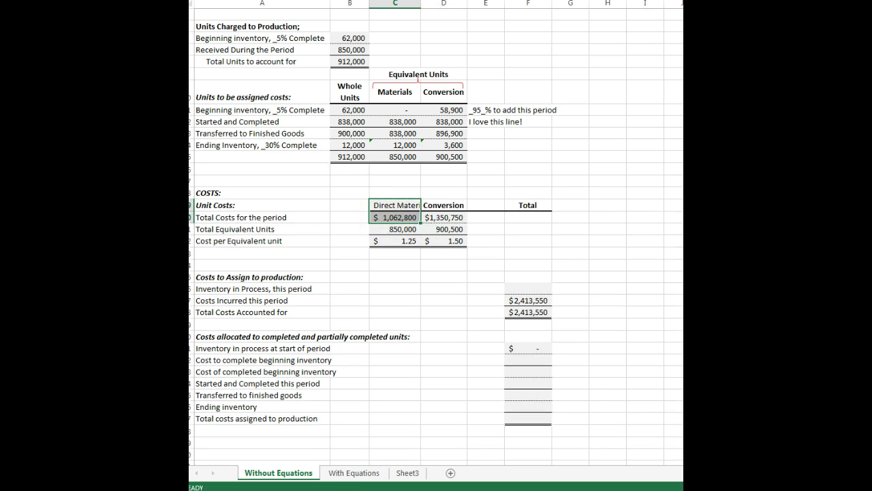
key(ctrl+z)
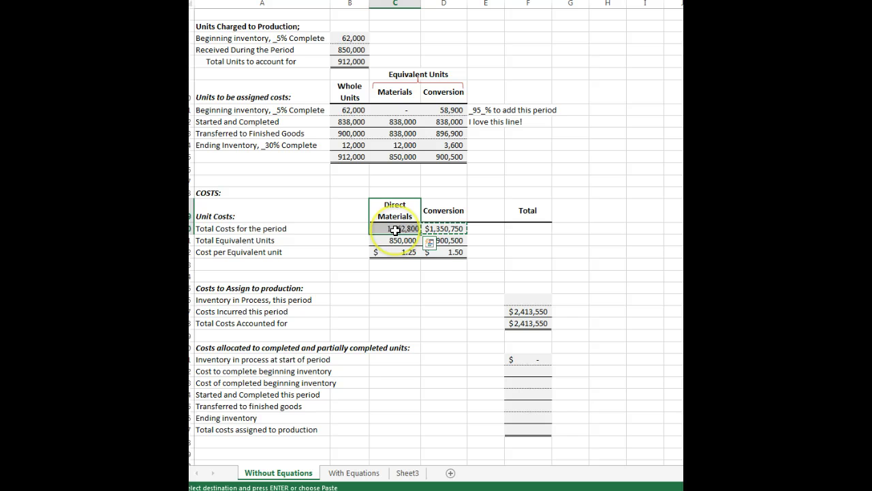
click(395, 230)
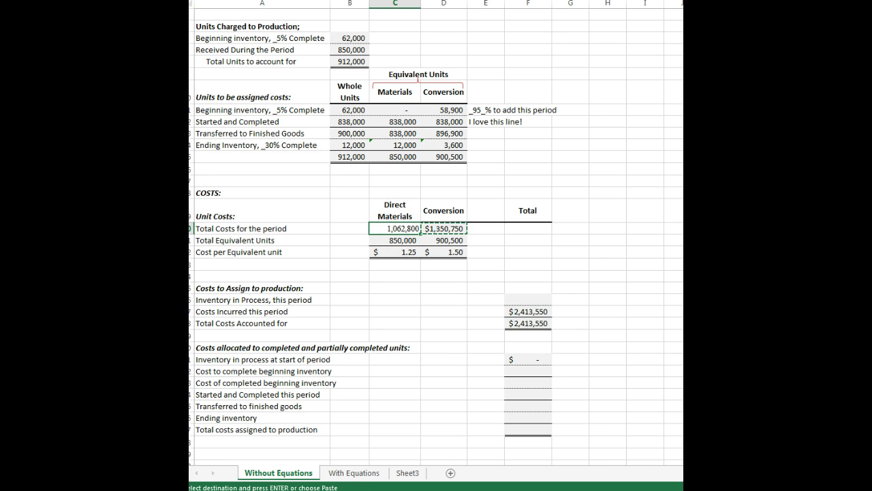
key(alt+h)
key(f)
key(p)
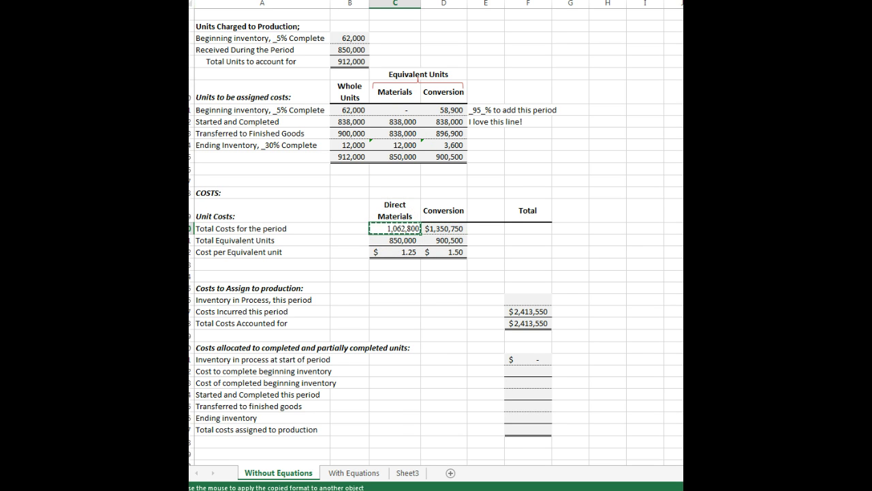
Copy the conversion total cost's currency format onto the direct materials total cost for the period.
click(463, 223)
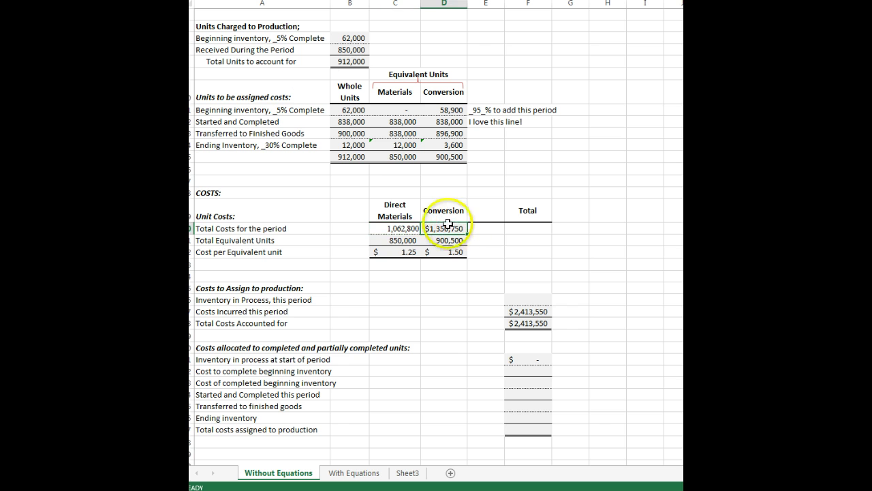
key(alt+h)
key(f)
key(p)
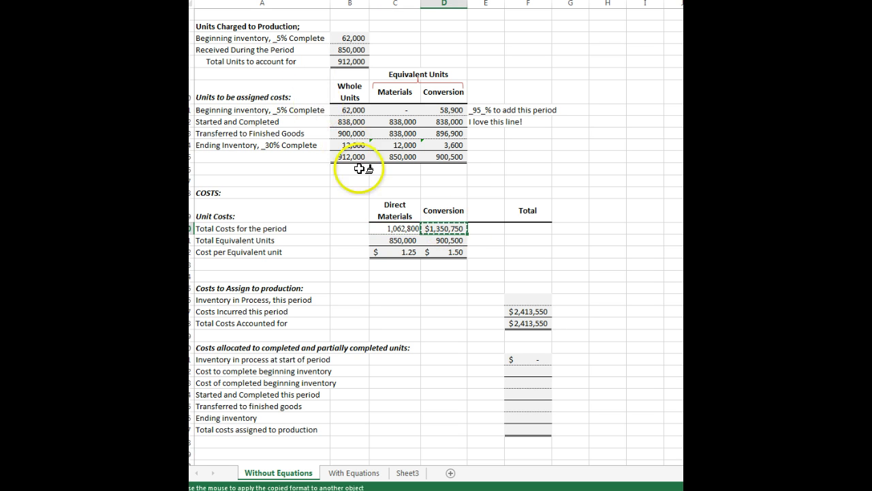
click(394, 228)
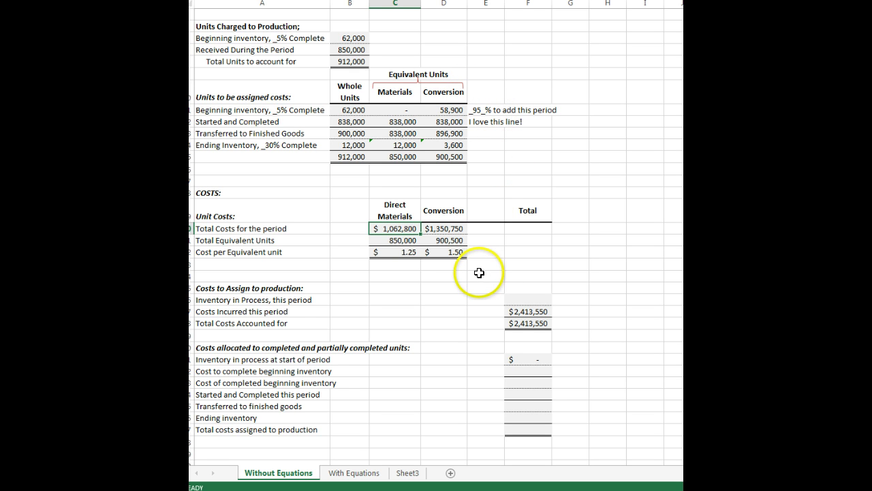
Calculate the direct materials cost per equivalent unit as =C20/C21, total costs divided by total equivalent units.
click(395, 251)
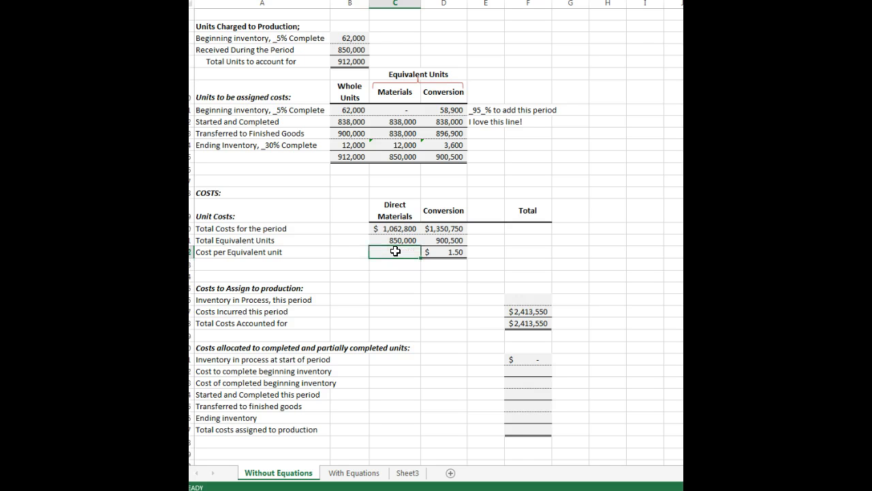
text(=)
key(Up)
key(Up)
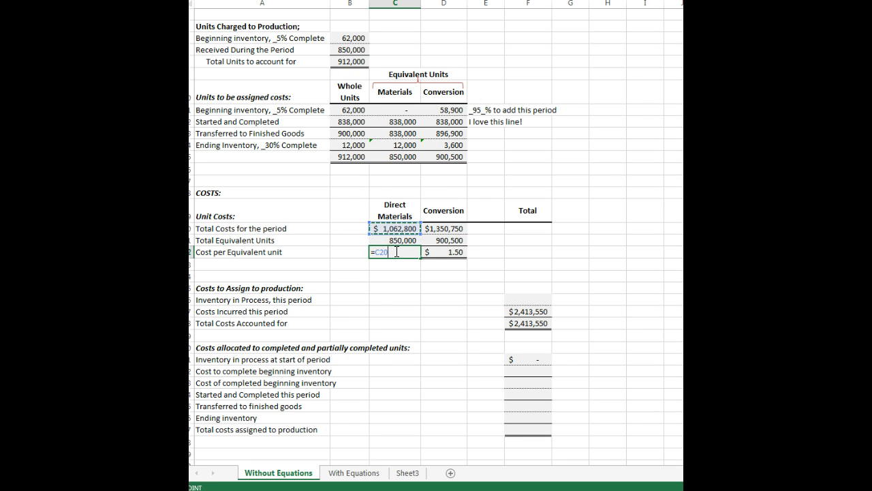
text(/)
key(Up)
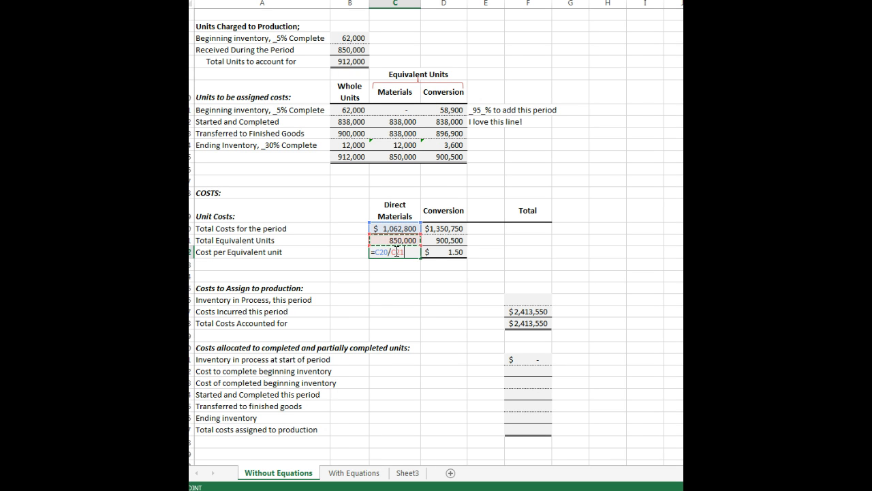
key(Return)
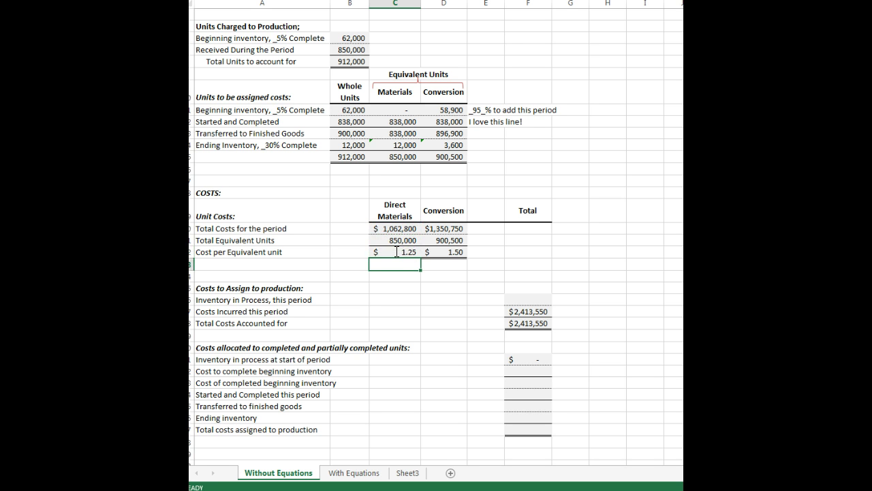
Inspect the formulas behind the conversion cost per equivalent unit and the costs incurred this period.
click(440, 252)
double_click(440, 252)
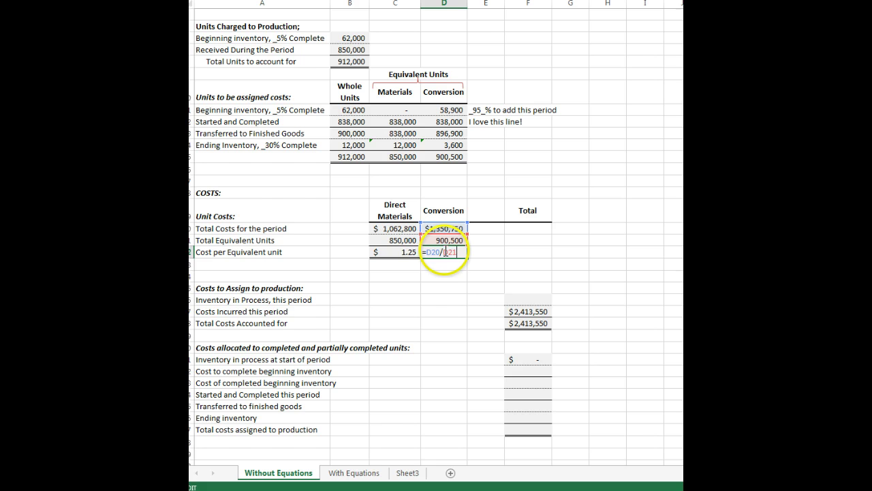
key(Return)
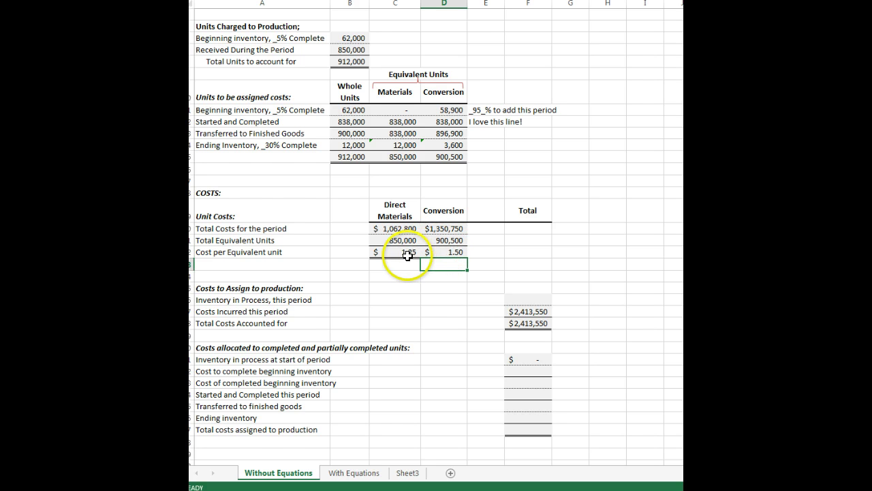
click(442, 250)
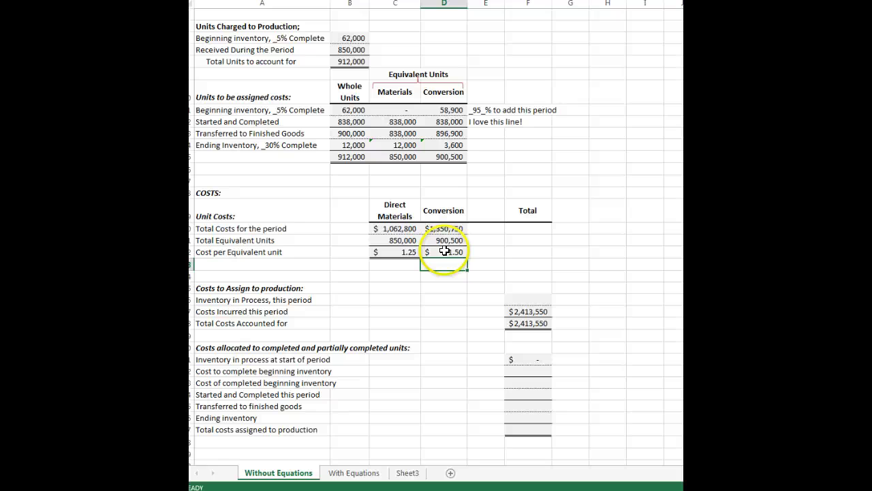
click(531, 310)
double_click(531, 311)
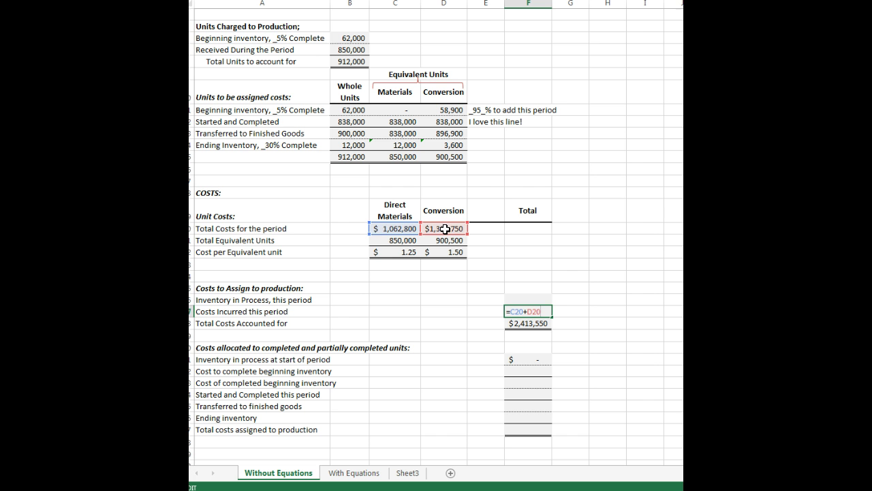
key(Escape)
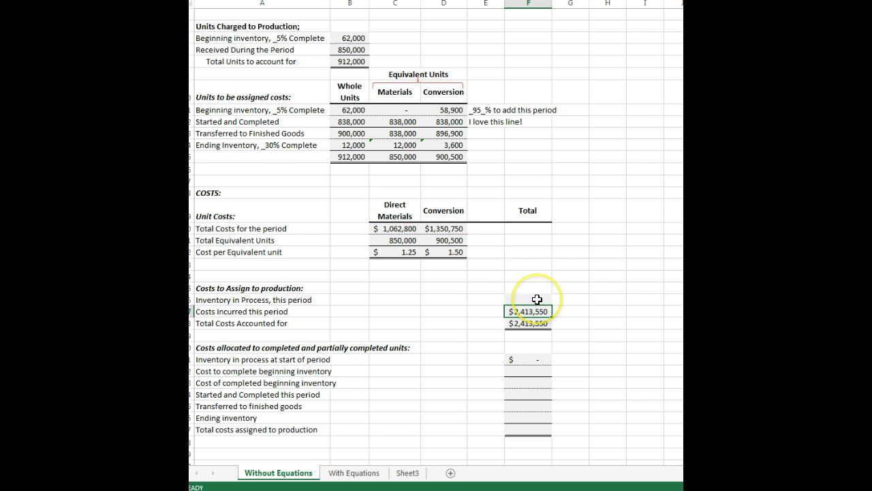
Look up the beginning inventory cost in Word, enter 12000 as the inventory in process, and review the cost lines below it.
click(537, 300)
key(alt+Tab)
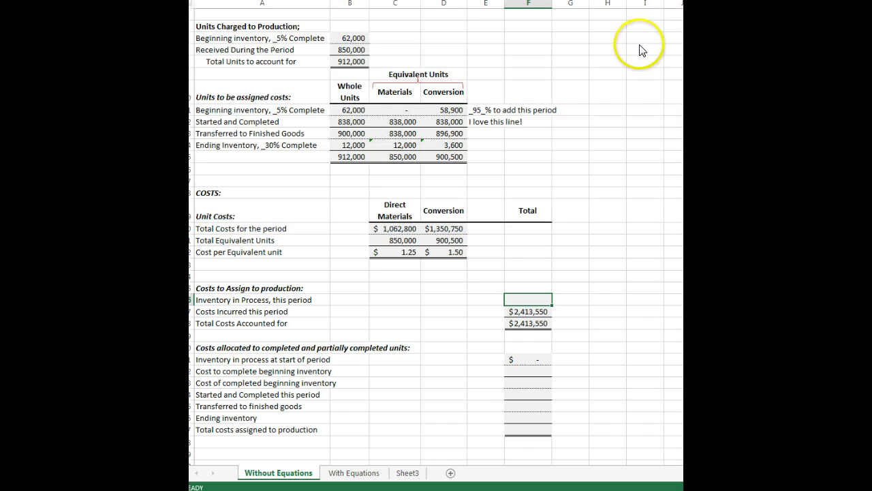
key(alt+Tab)
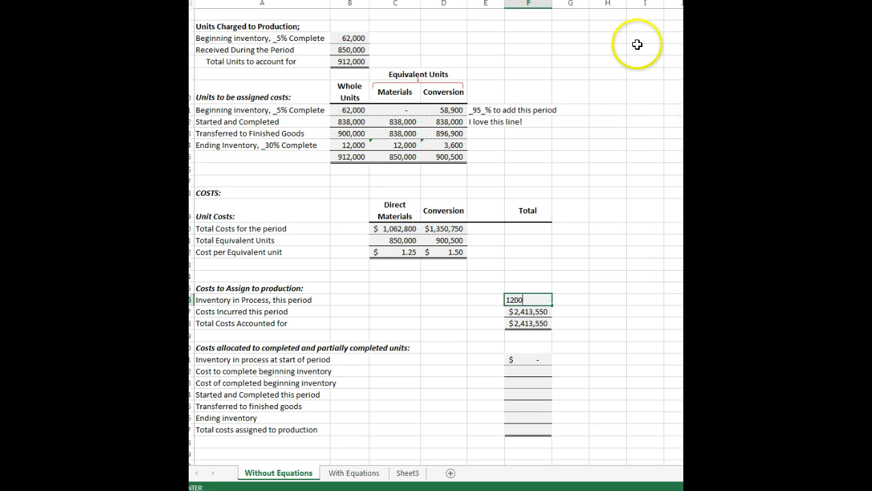
key(Return)
key(Up)
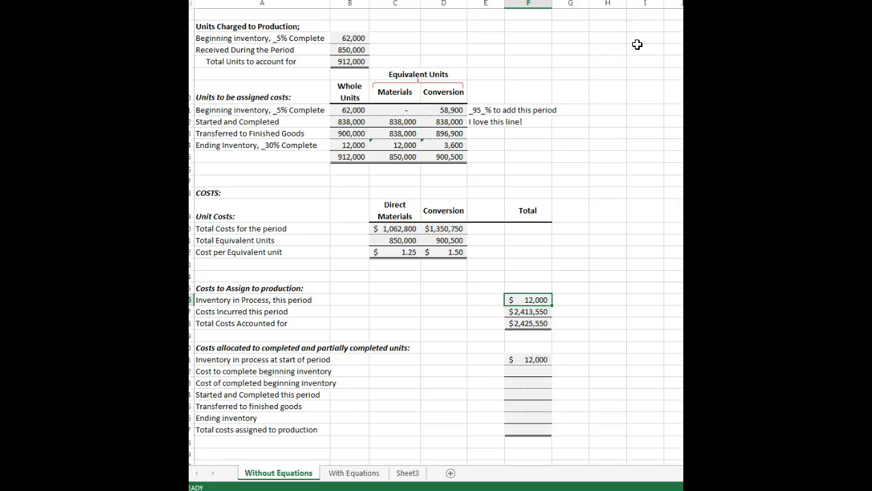
key(Down)
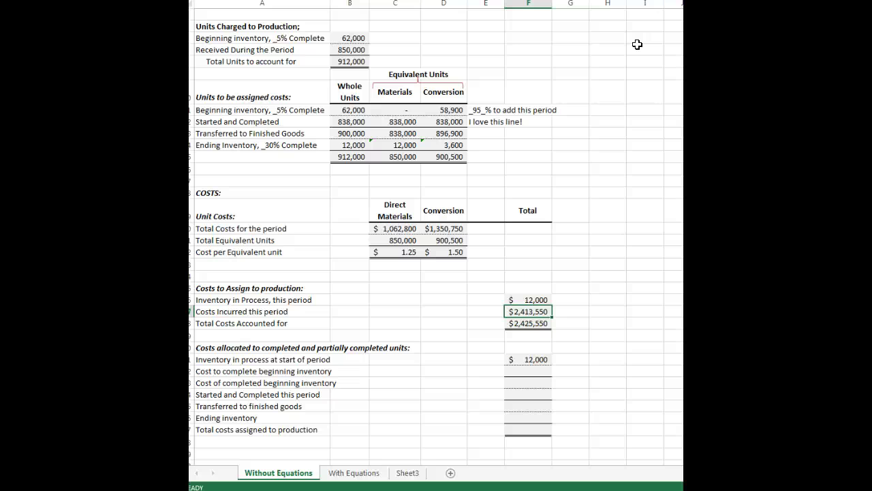
key(Down)
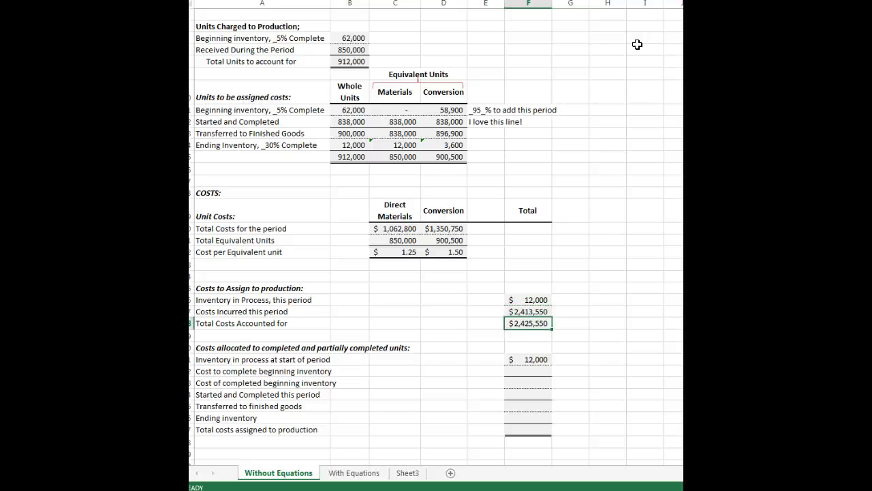
key(Down)
key(Down)
key(Down)
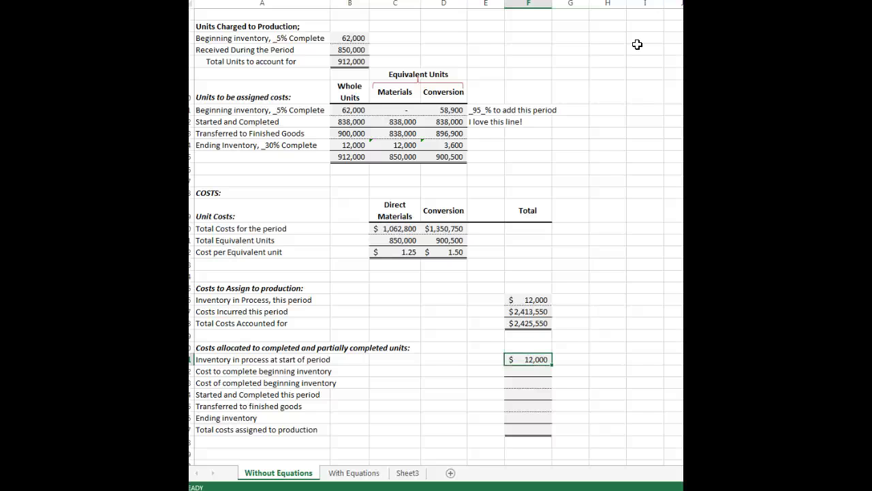
Calculate the materials cost to complete beginning inventory as its materials equivalent units (C11) times the direct materials cost per equivalent unit.
key(Down)
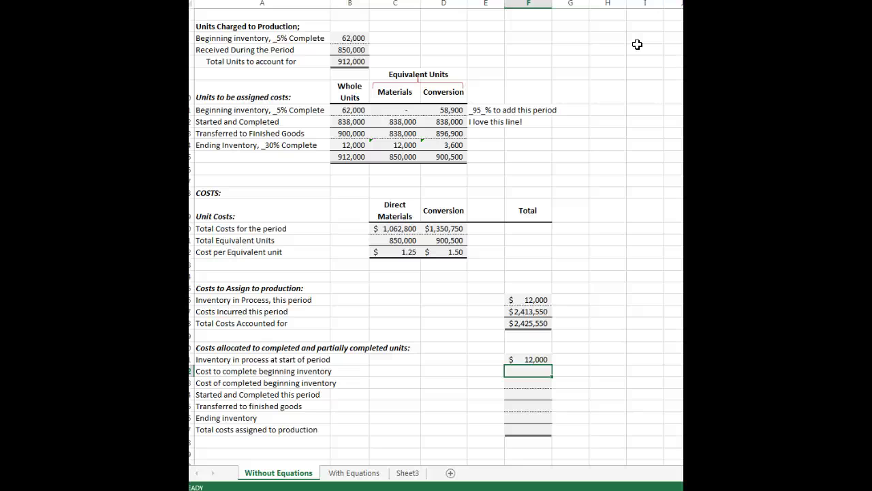
key(Left)
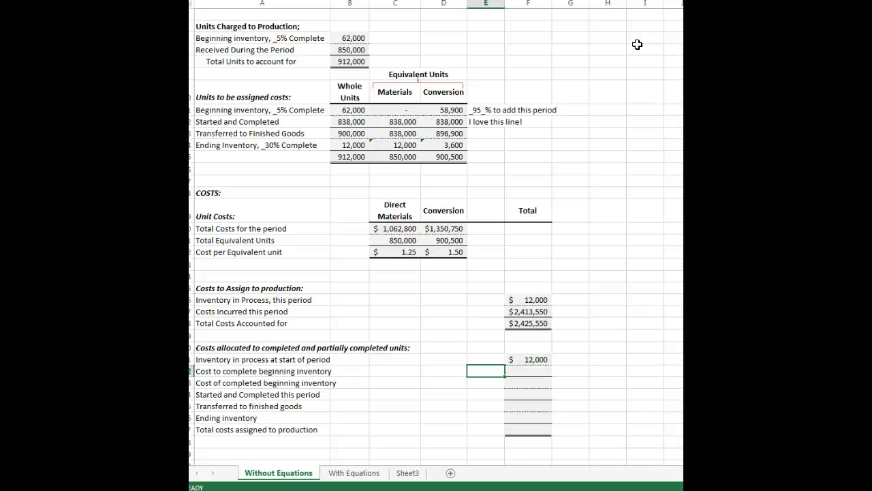
key(Left)
key(Left)
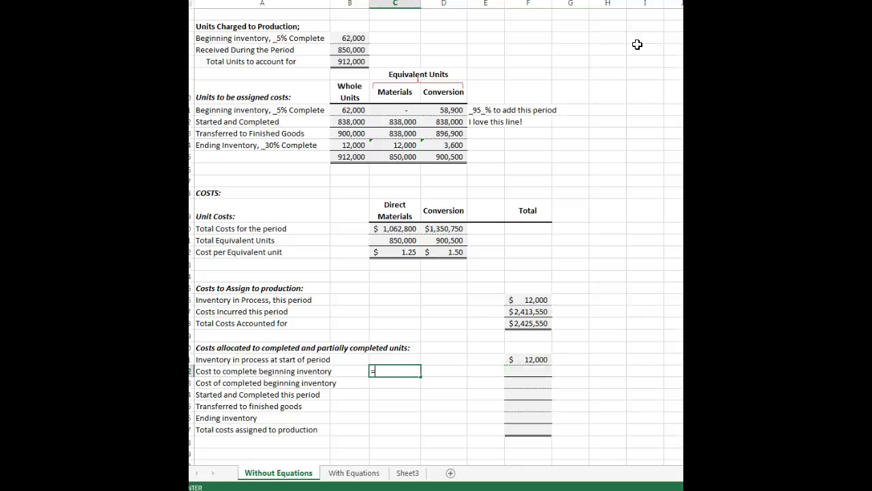
text(=)
click(396, 110)
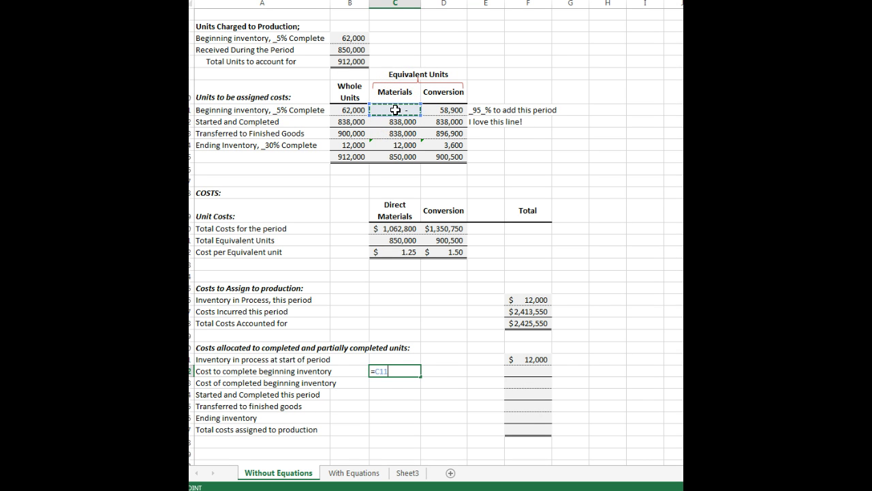
text(*)
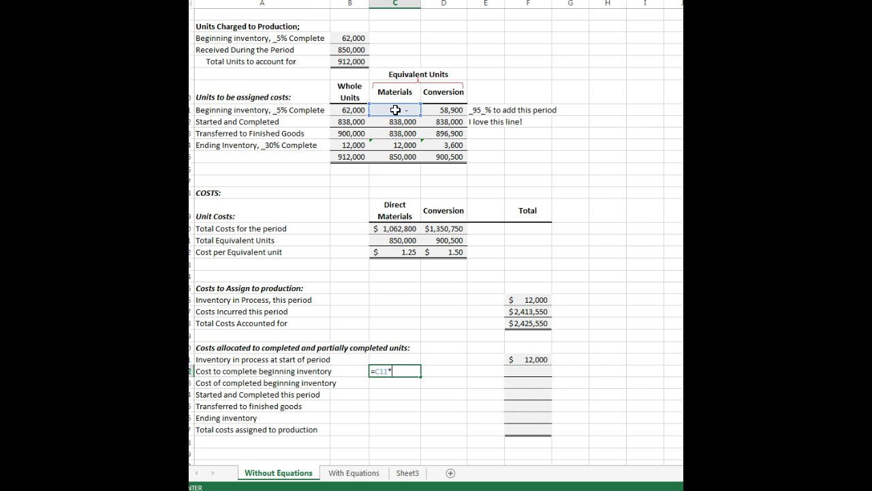
click(393, 250)
key(Return)
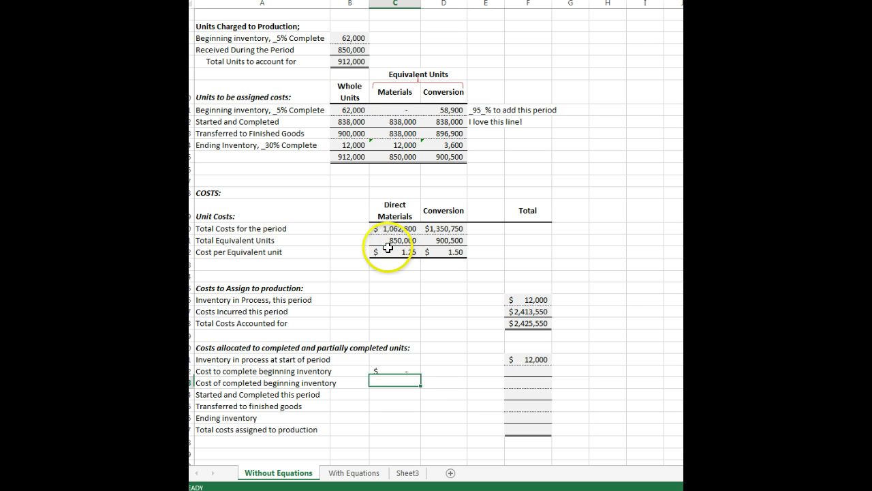
Calculate the conversion cost to complete beginning inventory as its conversion equivalent units (D11) times the conversion cost per equivalent unit.
click(441, 368)
text(=)
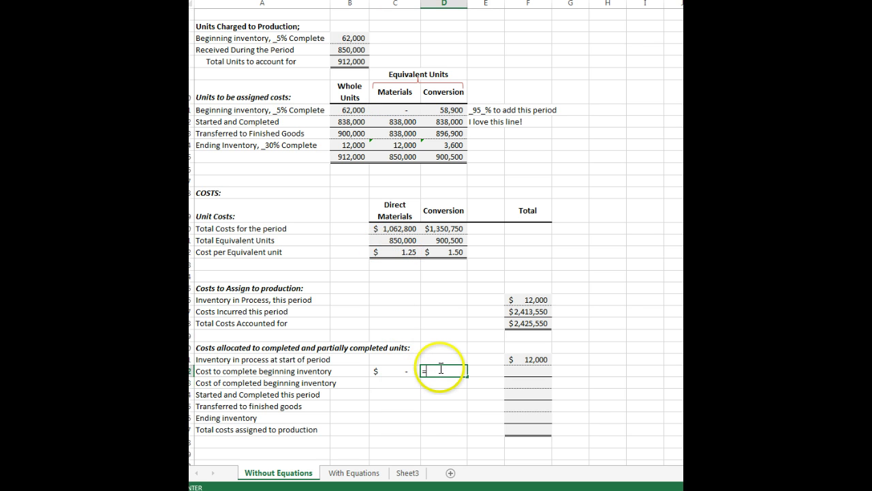
click(438, 108)
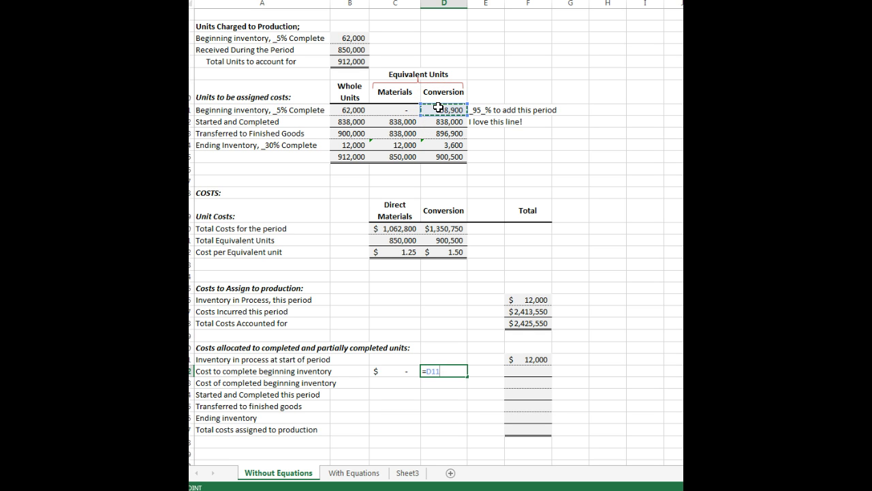
text(*)
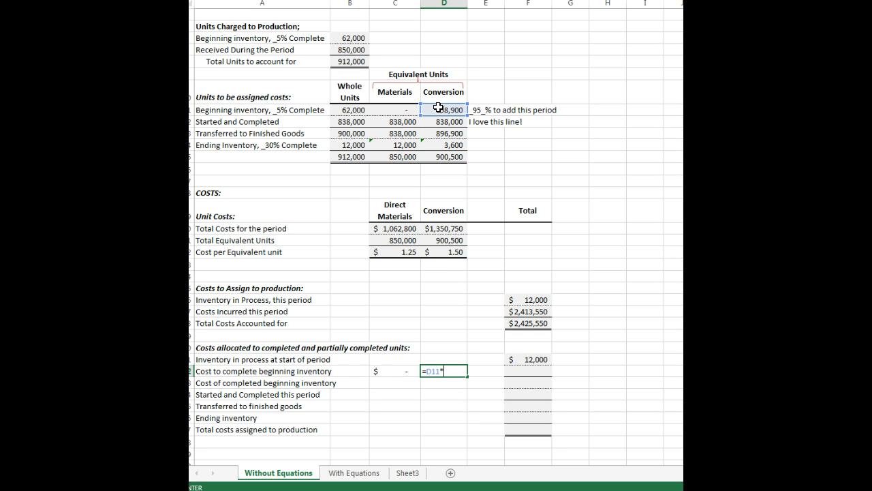
click(439, 251)
key(Return)
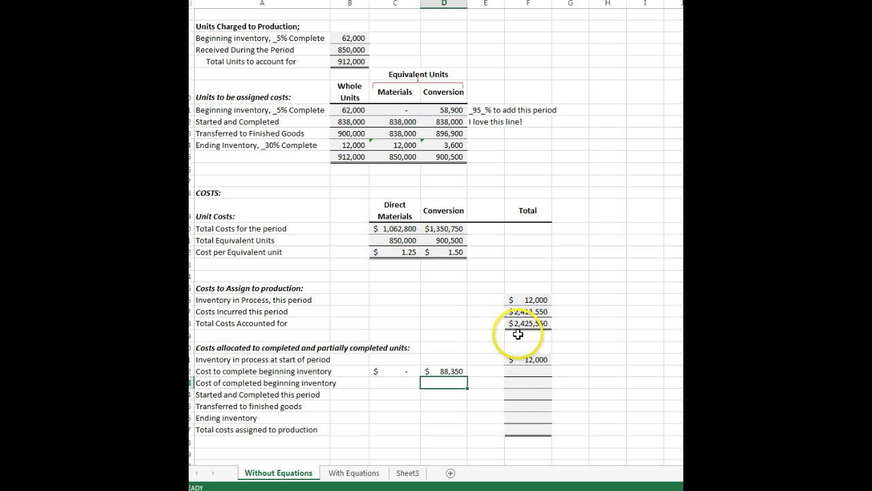
Sum the materials and conversion costs to complete beginning inventory in that row's Total column.
click(527, 374)
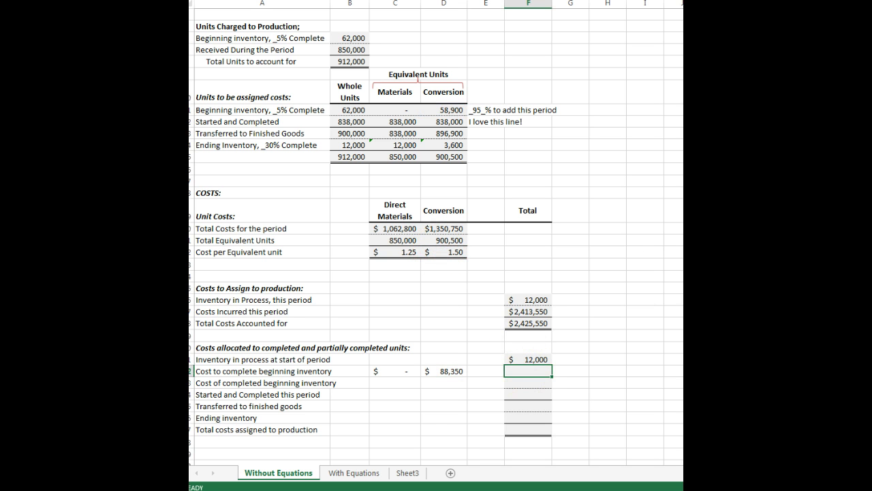
text(=SUM()
key(Up)
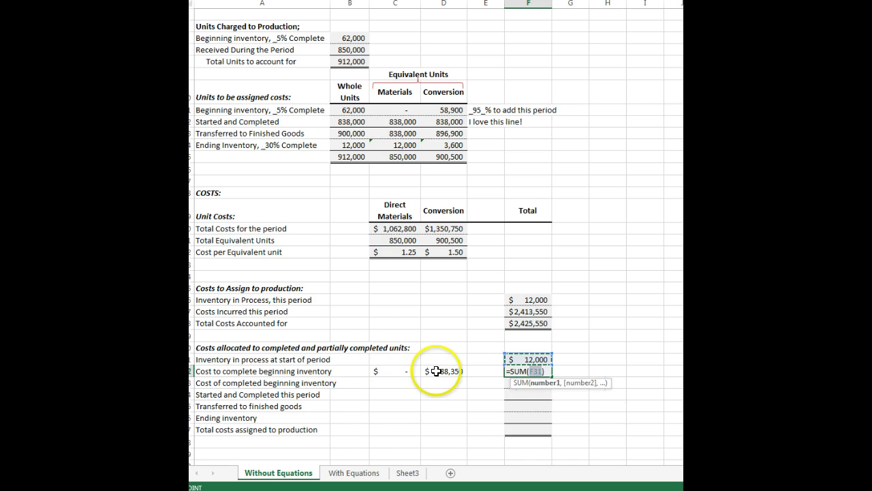
drag(436, 371, 382, 371)
key(Return)
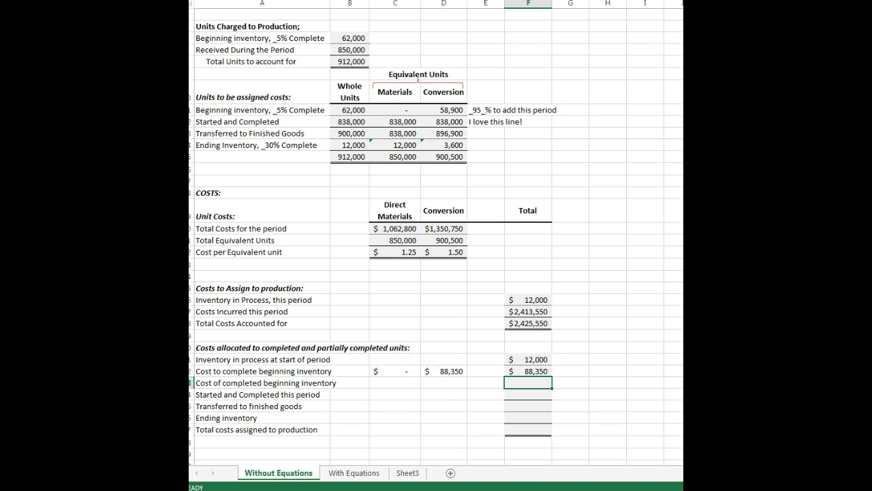
Total the cost of completed beginning inventory by summing the starting inventory in process and the cost to complete it.
key(alt+equal)
key(Return)
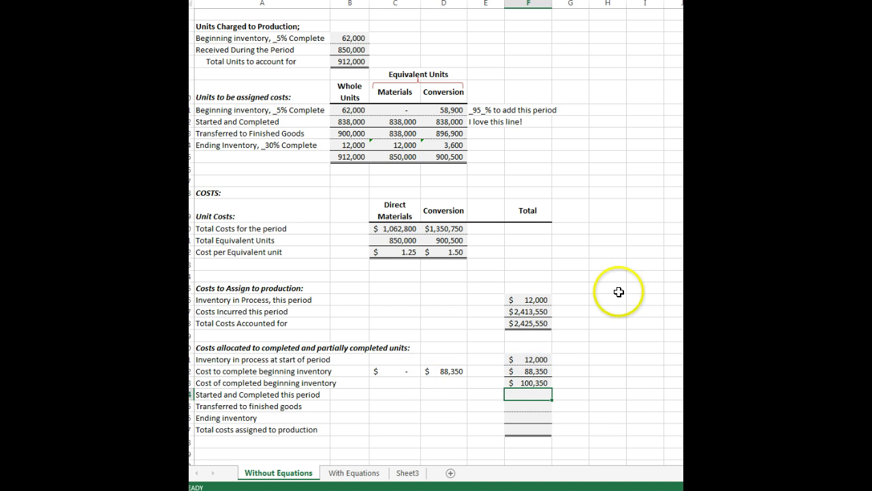
click(523, 382)
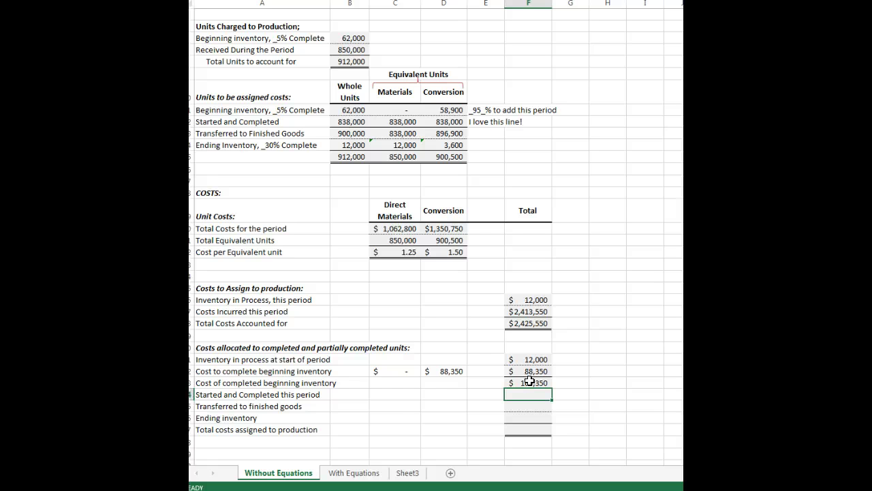
Calculate the materials cost of units started and completed this period as materials equivalent units (C12) times the direct materials cost per equivalent unit (C22).
click(394, 395)
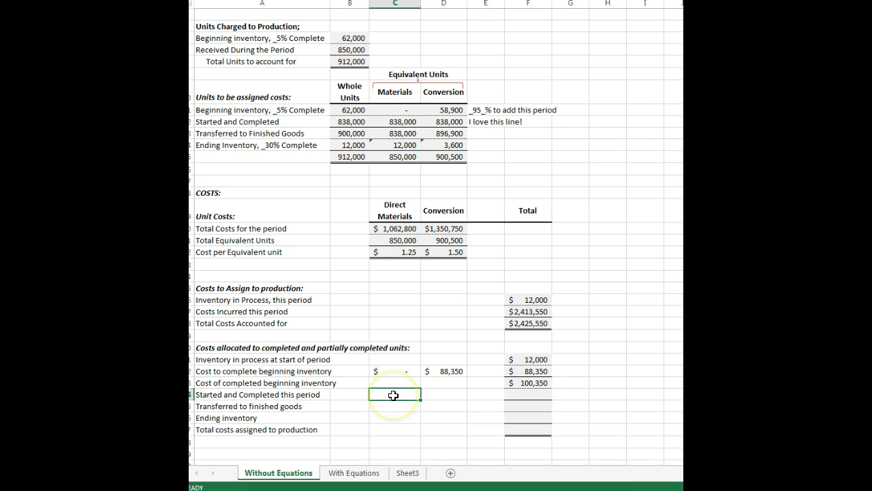
text(=)
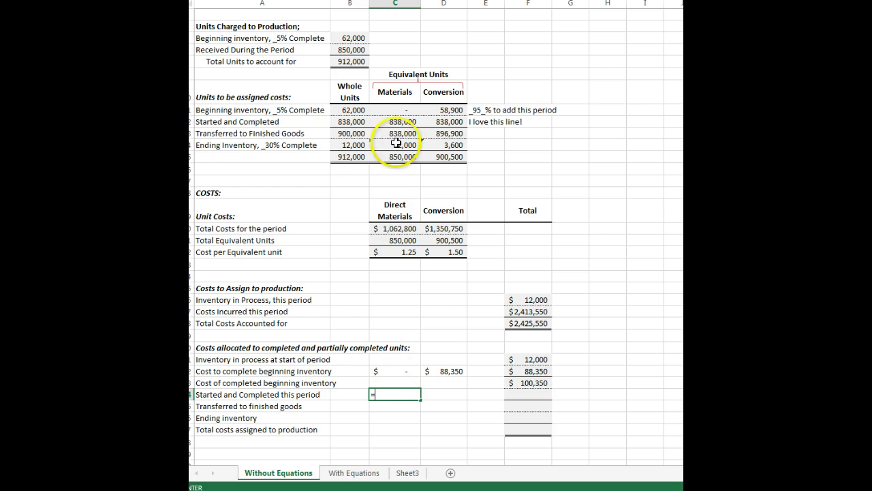
click(400, 121)
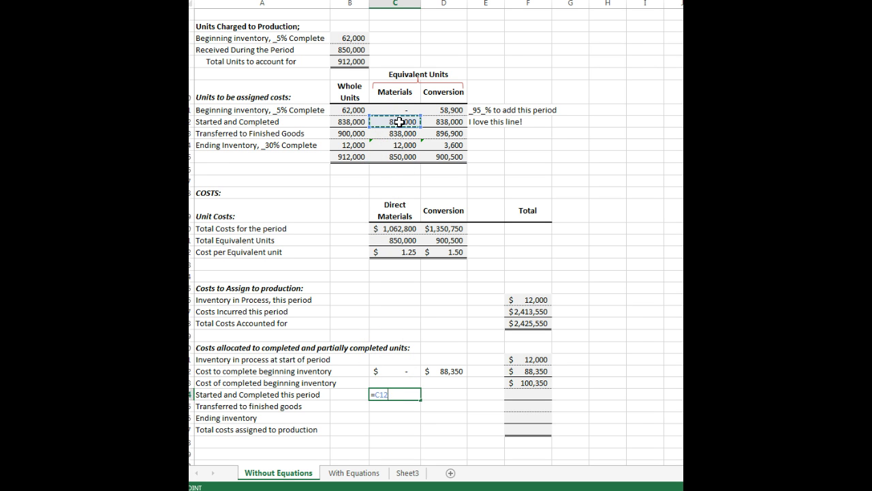
text(*)
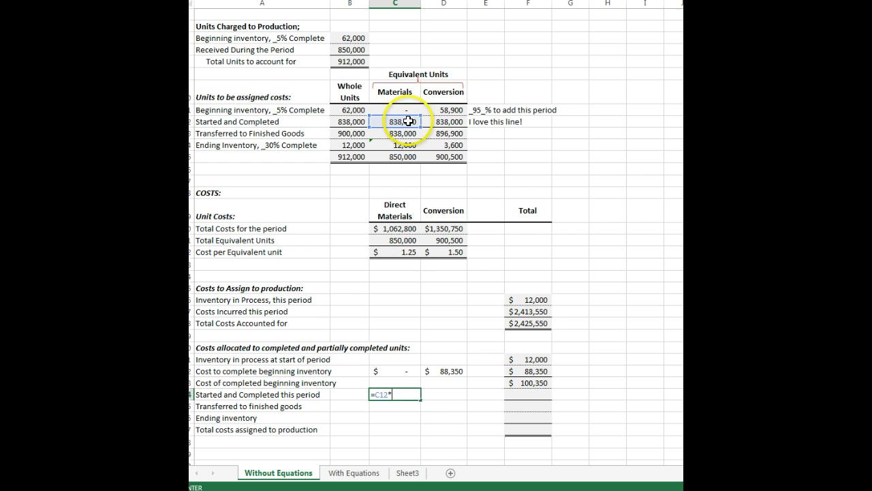
click(403, 253)
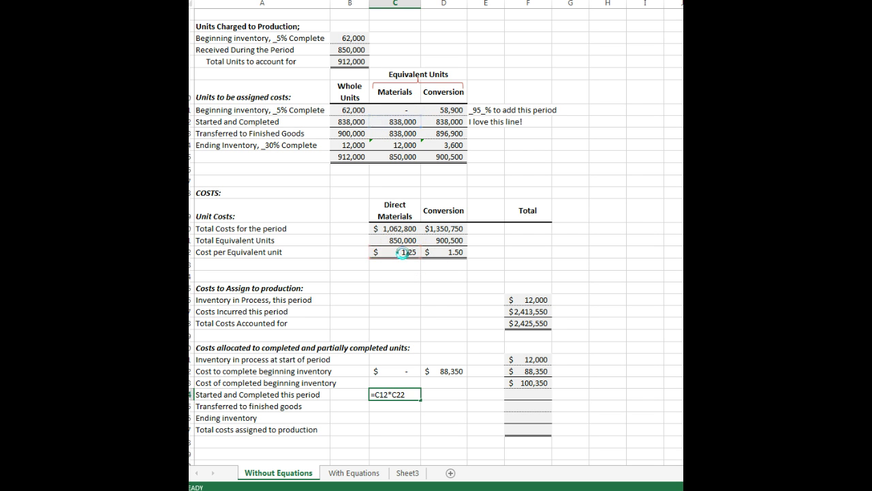
key(Return)
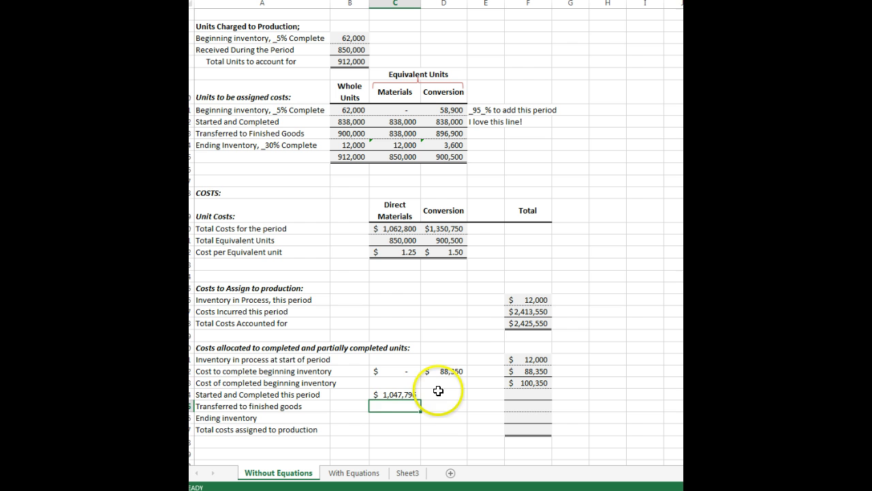
Copy the started-and-completed materials cost formula into that row's conversion column and open the copied formula to check its references.
click(403, 395)
drag(421, 401, 446, 402)
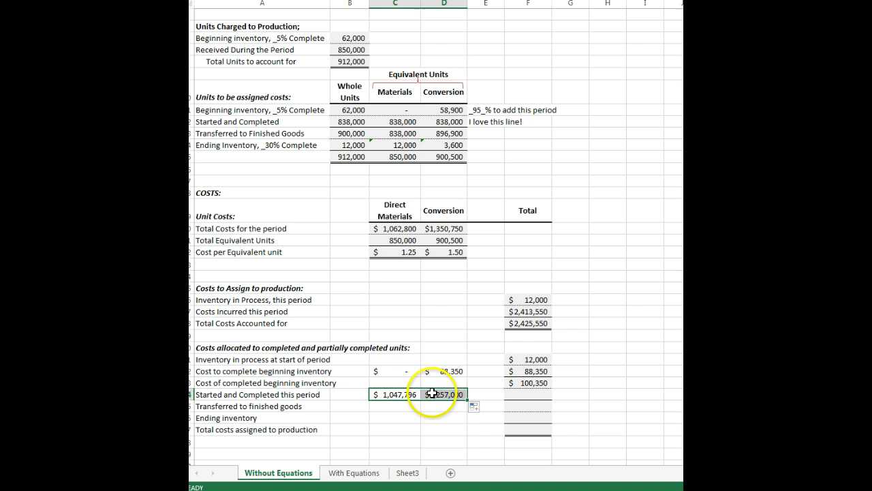
click(450, 393)
key(F2)
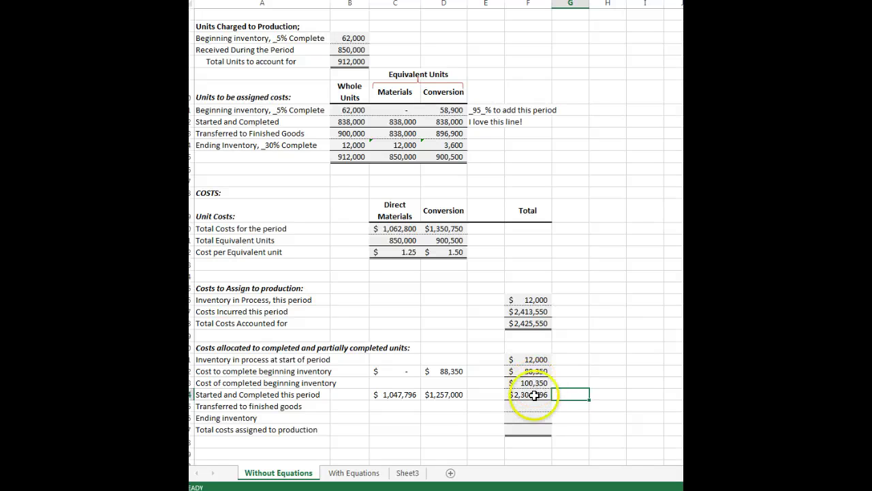
Total the cost transferred to finished goods by summing the completed beginning inventory and the started and completed costs.
click(530, 405)
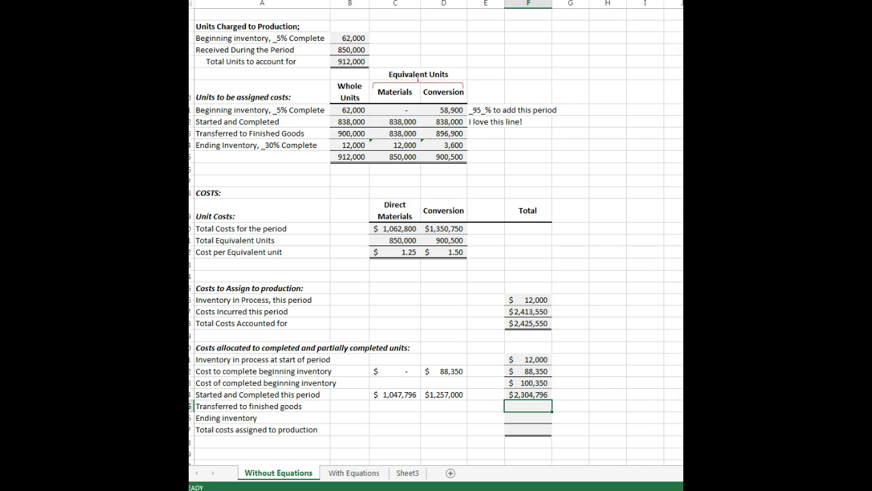
text(=SUM()
drag(545, 383, 545, 391)
text())
key(Return)
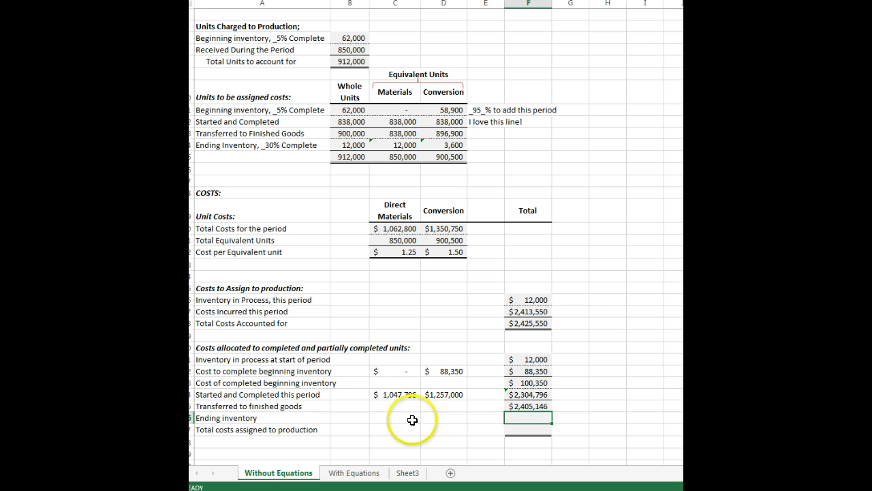
Calculate the ending inventory's materials cost as its materials equivalent units (C14) times the direct materials cost per equivalent unit.
click(385, 418)
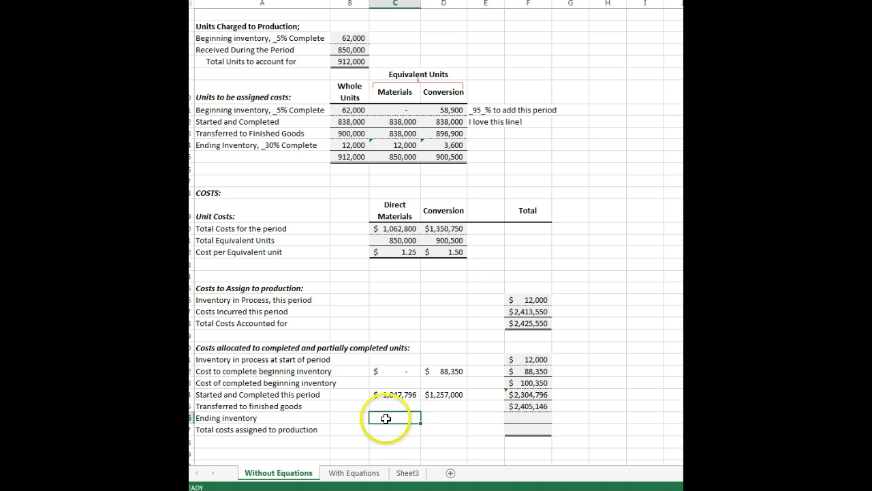
text(=)
click(401, 146)
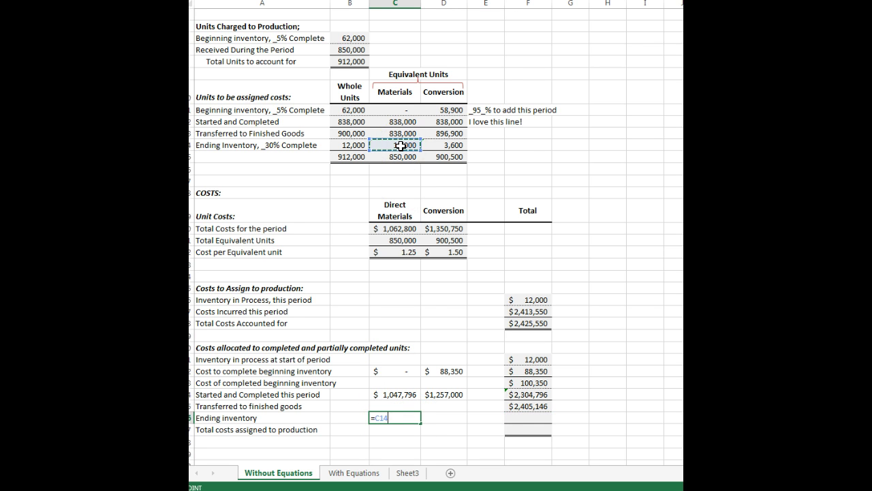
text(*)
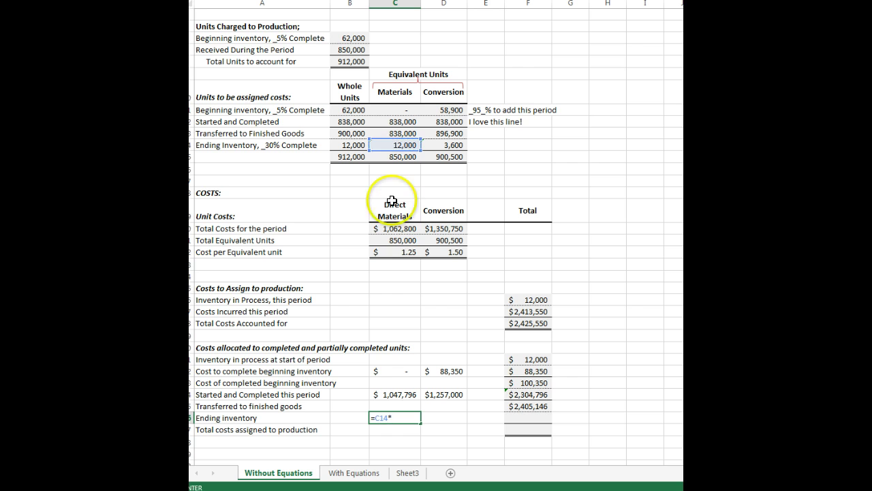
click(394, 252)
key(Return)
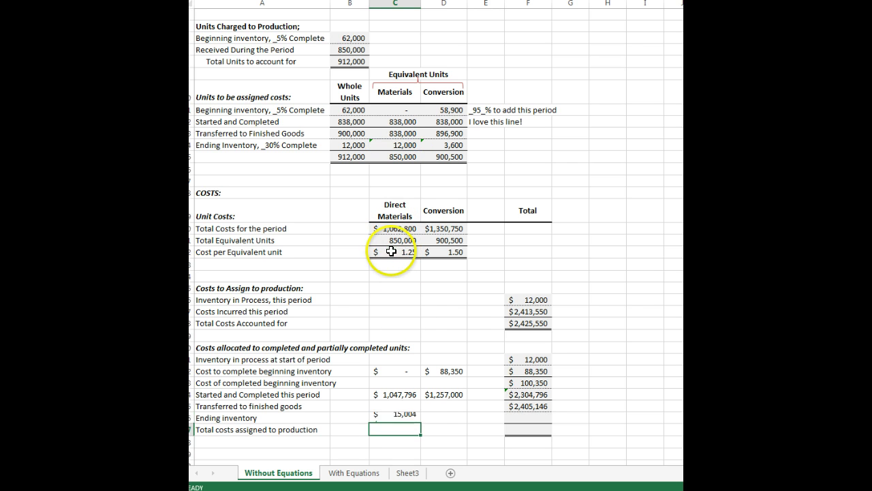
Calculate the ending inventory's conversion cost as its conversion equivalent units (D14) times the conversion cost per equivalent unit (D22).
click(437, 418)
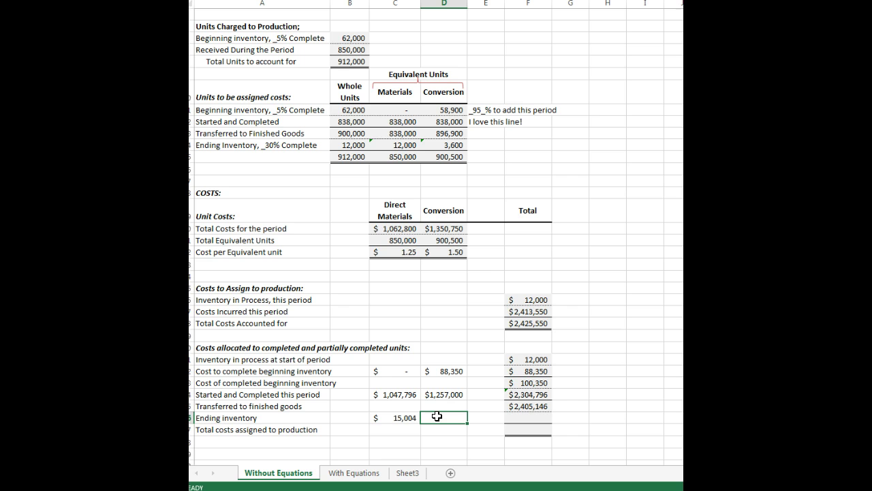
text(=)
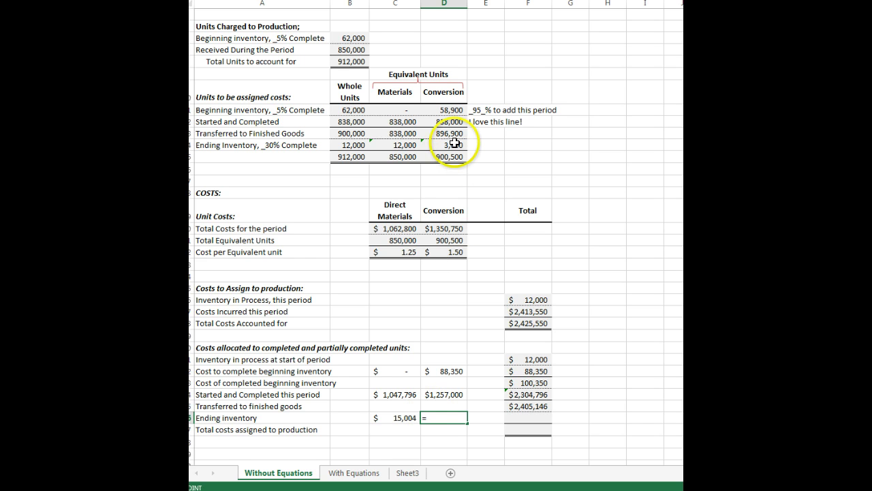
click(455, 143)
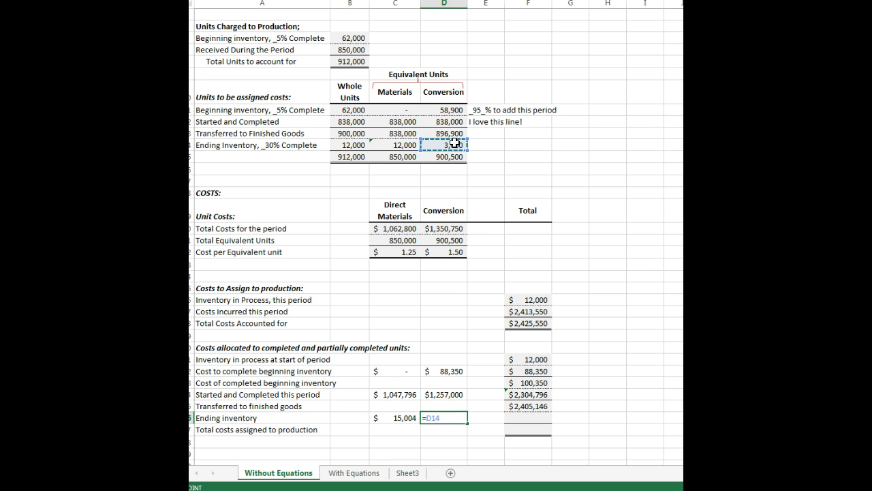
text(*)
click(446, 251)
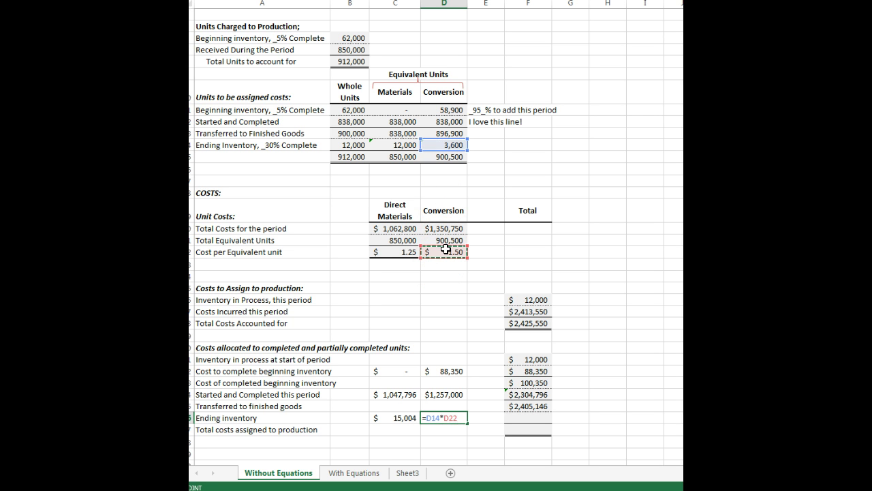
key(Return)
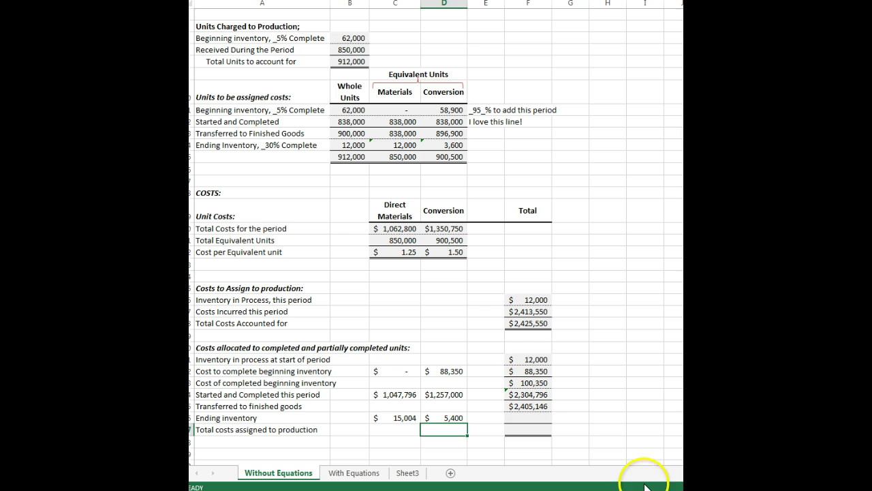
Sum the ending inventory's materials and conversion costs (C36:E36) in that row's Total column.
click(531, 420)
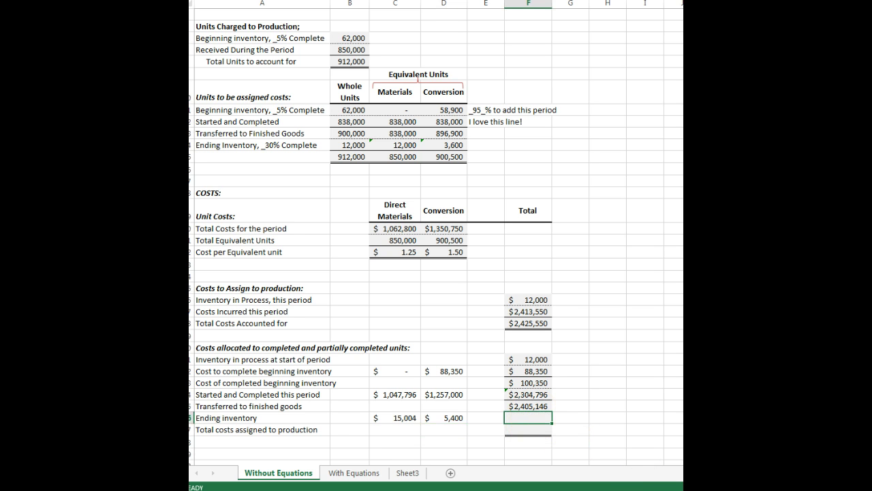
text(=SUM()
click(389, 418)
key(shift+Right)
key(shift+Right)
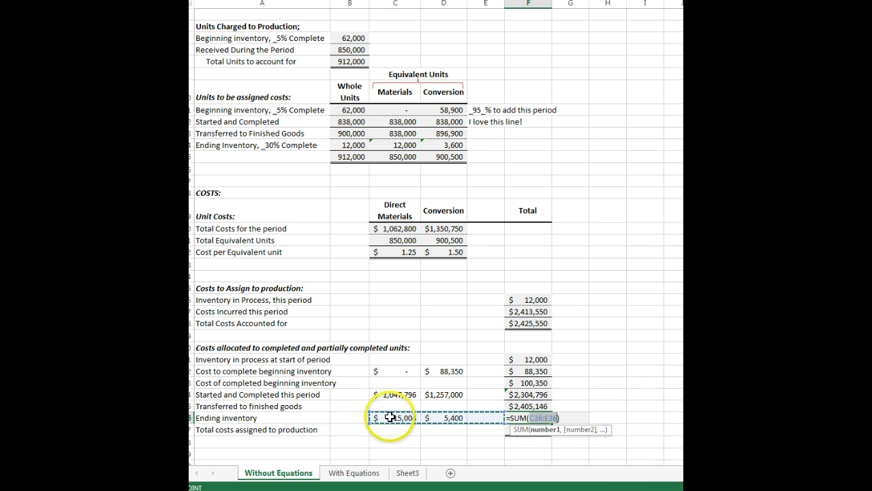
key(Return)
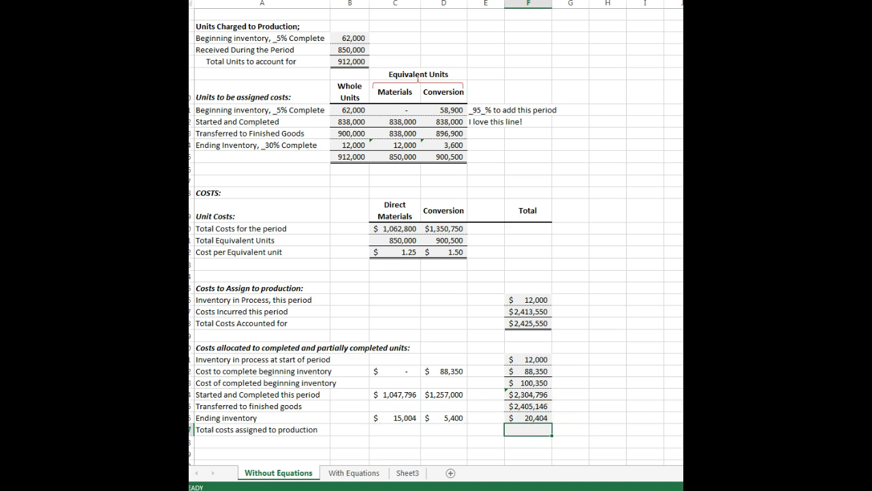
Calculate the total costs assigned to production by summing transferred to finished goods and ending inventory (F35:F36).
text(=SUM()
click(516, 417)
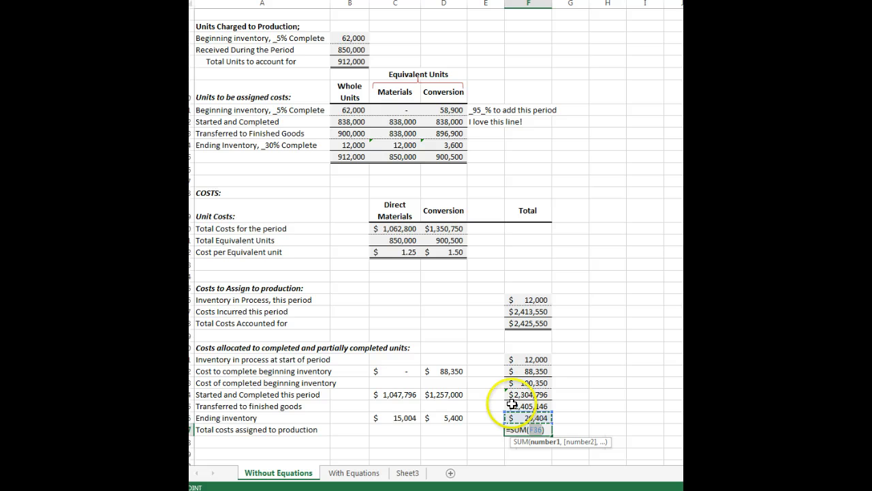
drag(512, 407, 512, 417)
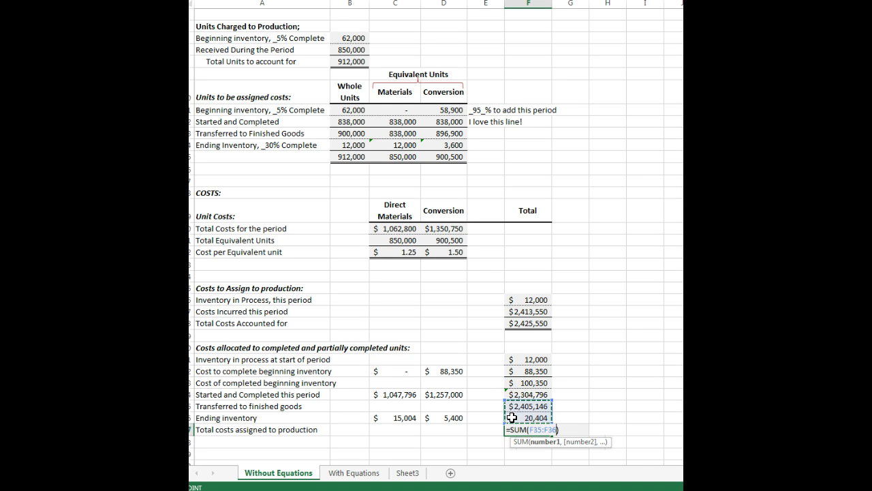
key(Return)
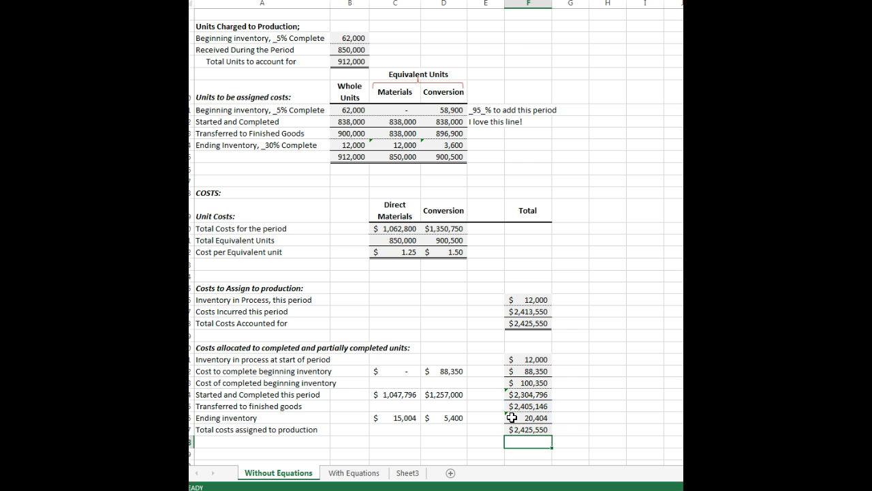